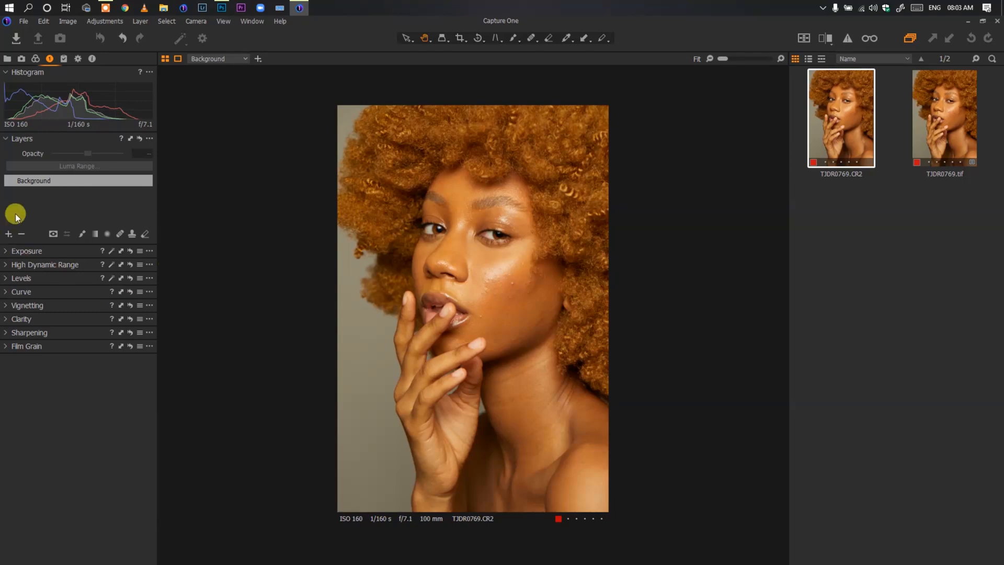
Choose the Heal brush, create a heal layer above the background, and delete the extra adjustment layer.
{"action": "left_click", "coordinate": [121, 234]}
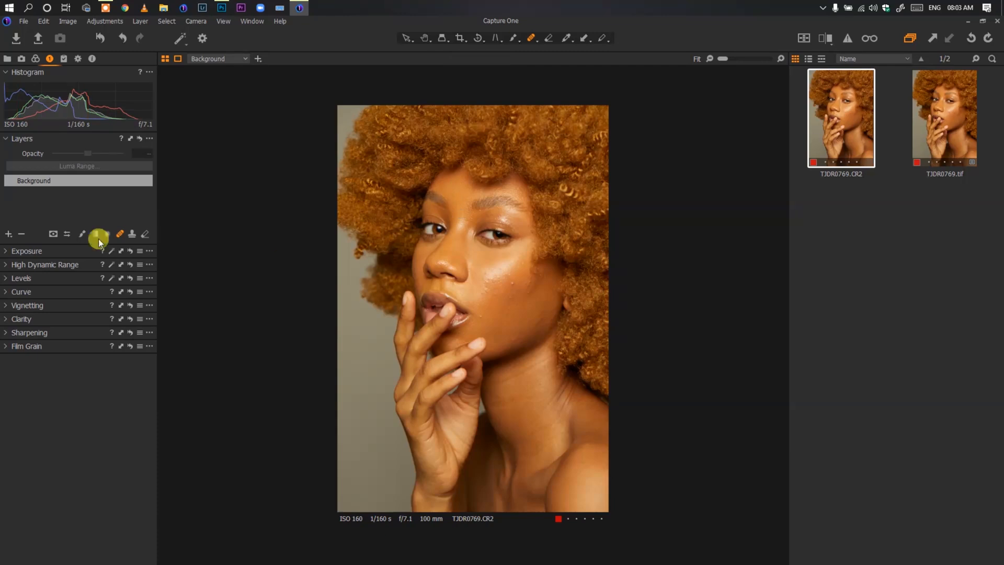
{"action": "left_click", "coordinate": [8, 233]}
{"action": "left_click", "coordinate": [41, 275]}
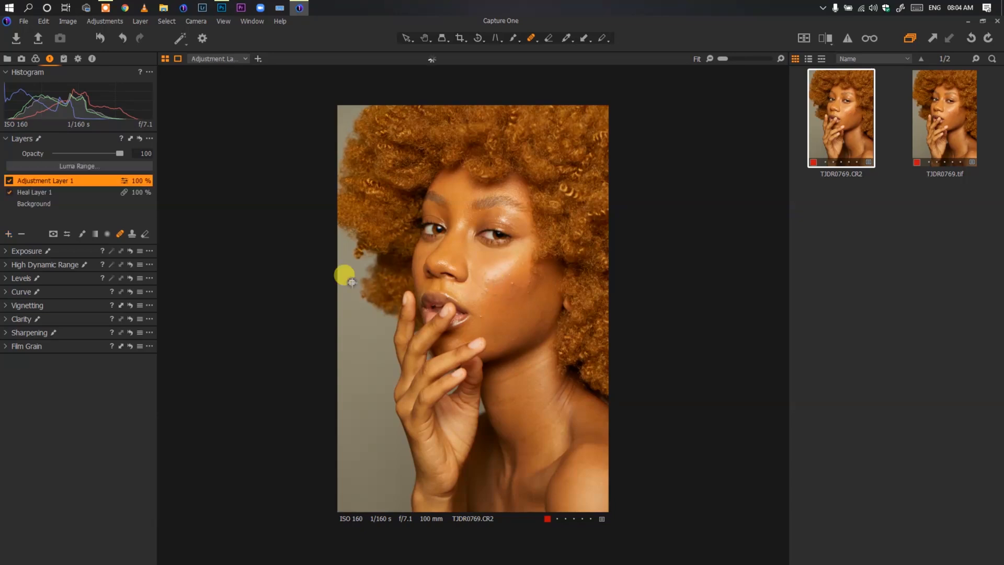
{"action": "left_click", "coordinate": [23, 234]}
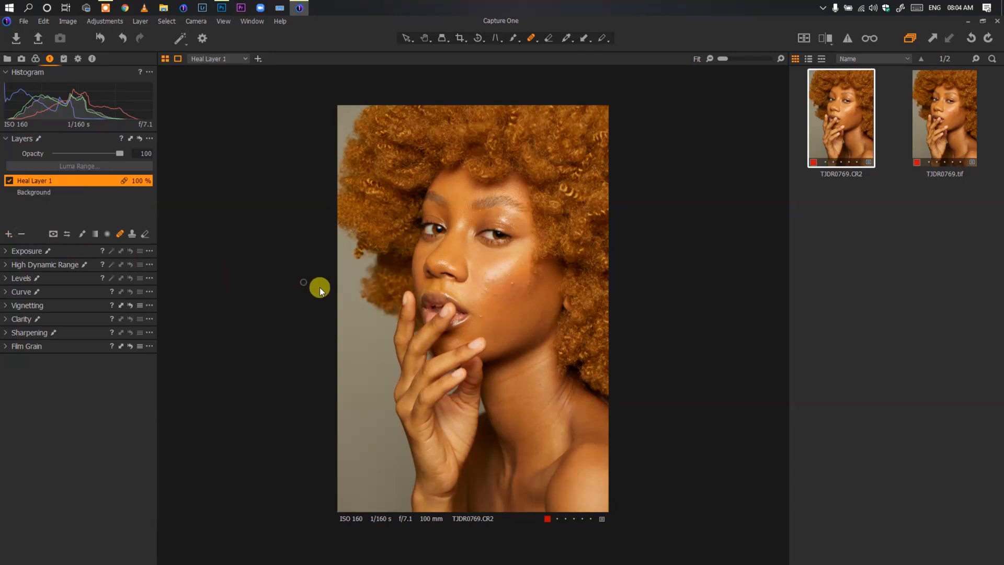
Frame the cheek at 33% zoom and raise the Heal brush's opacity to its maximum.
{"action": "key", "text": "z"}
{"action": "left_click_drag", "start_coordinate": [485, 298], "coordinate": [445, 285]}
{"action": "left_click_drag", "start_coordinate": [749, 60], "coordinate": [737, 62]}
{"action": "key", "text": "space"}
{"action": "left_click_drag", "start_coordinate": [402, 320], "coordinate": [408, 287]}
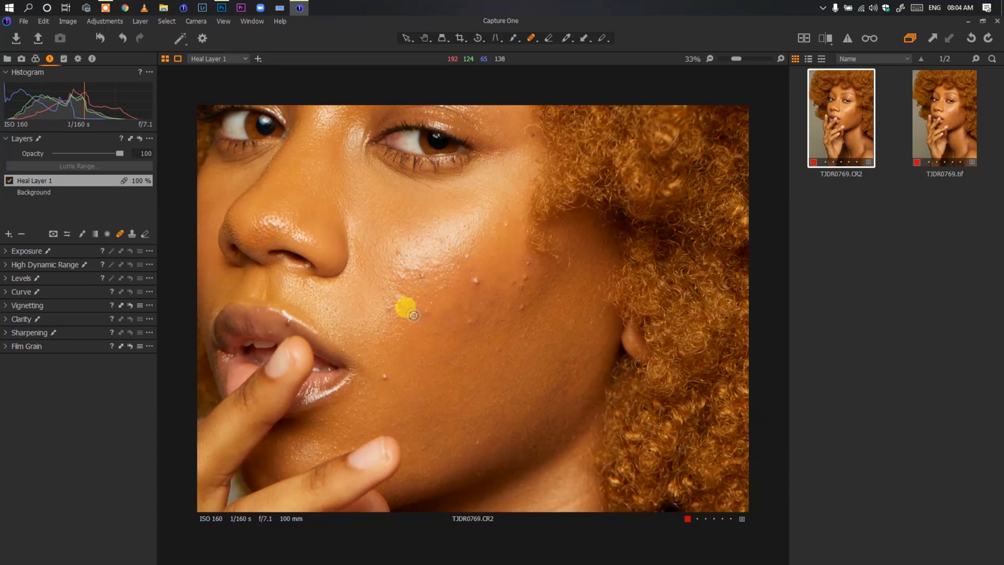
{"action": "right_click", "coordinate": [359, 315]}
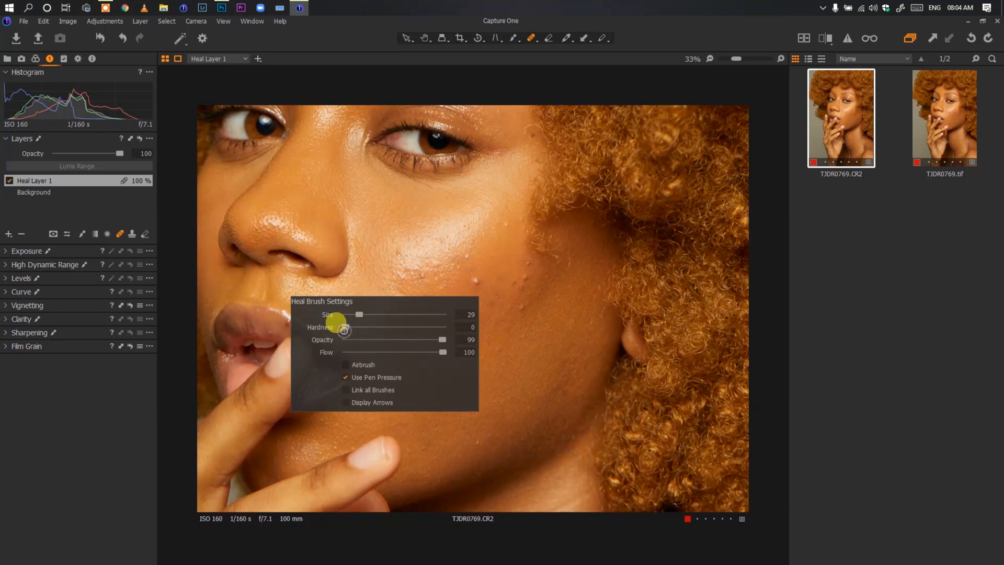
{"action": "left_click_drag", "start_coordinate": [442, 339], "coordinate": [450, 343]}
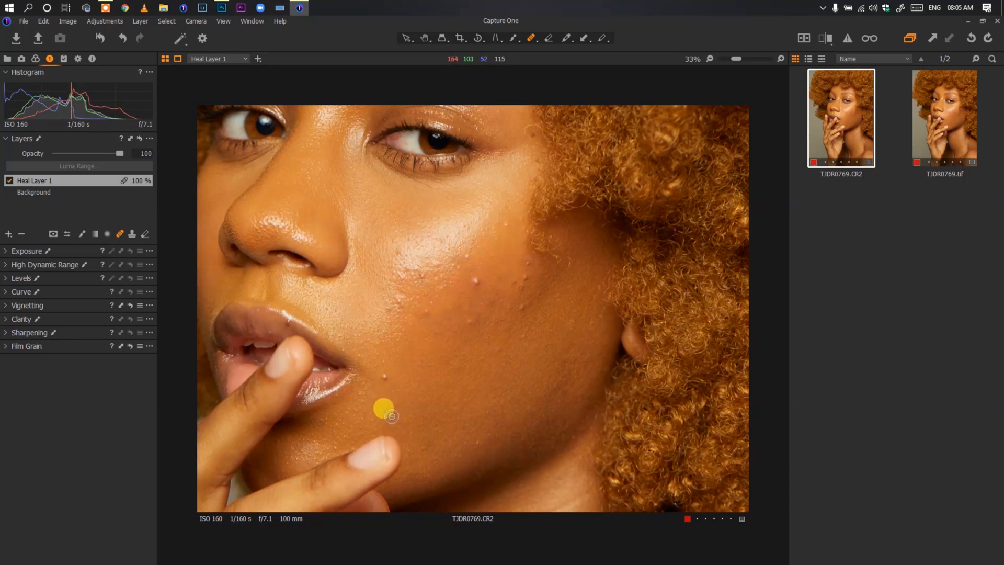
Heal the blemish beside the corner of the mouth and the spots in the middle of the cheek, sampling clean skin nearby.
{"action": "key", "text": "alt"}
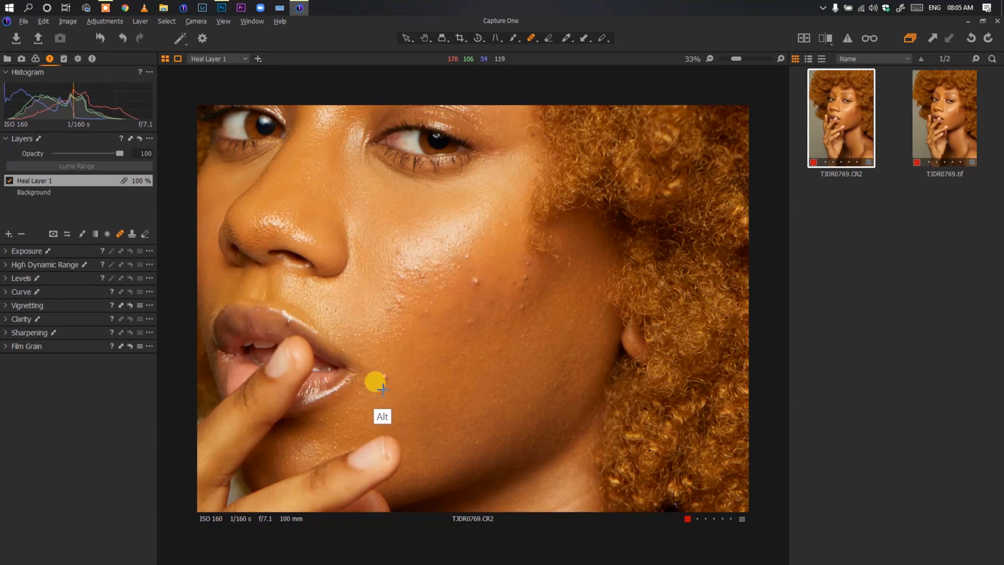
{"action": "left_click", "coordinate": [384, 389], "text": "alt"}
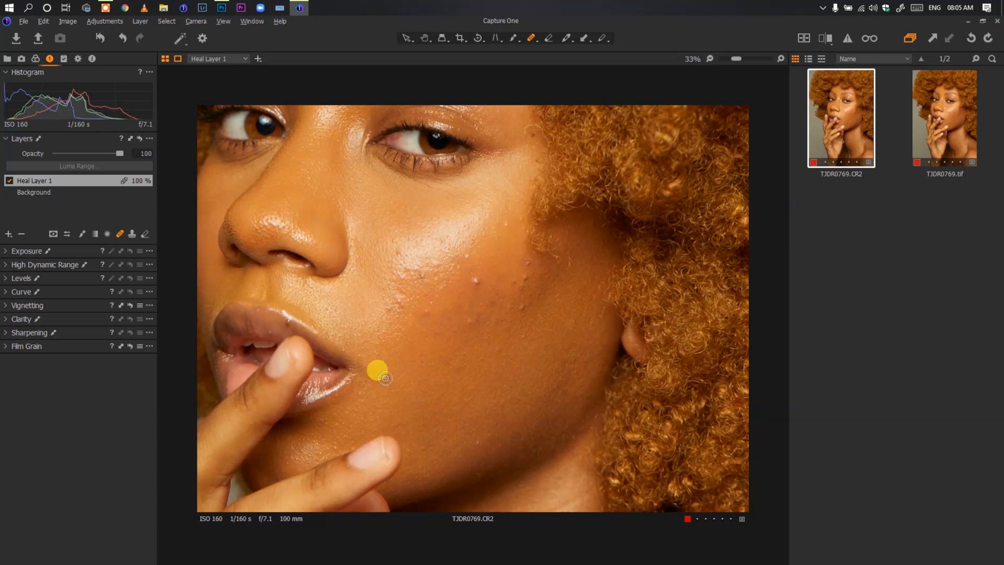
{"action": "key", "text": "alt"}
{"action": "left_click", "coordinate": [432, 318], "text": "alt"}
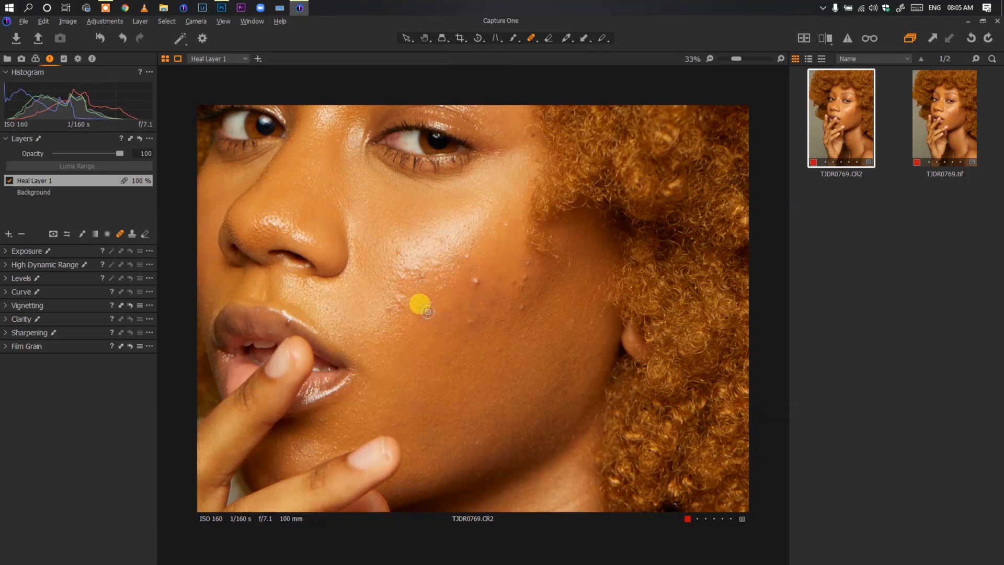
{"action": "left_click", "coordinate": [426, 302], "text": "alt"}
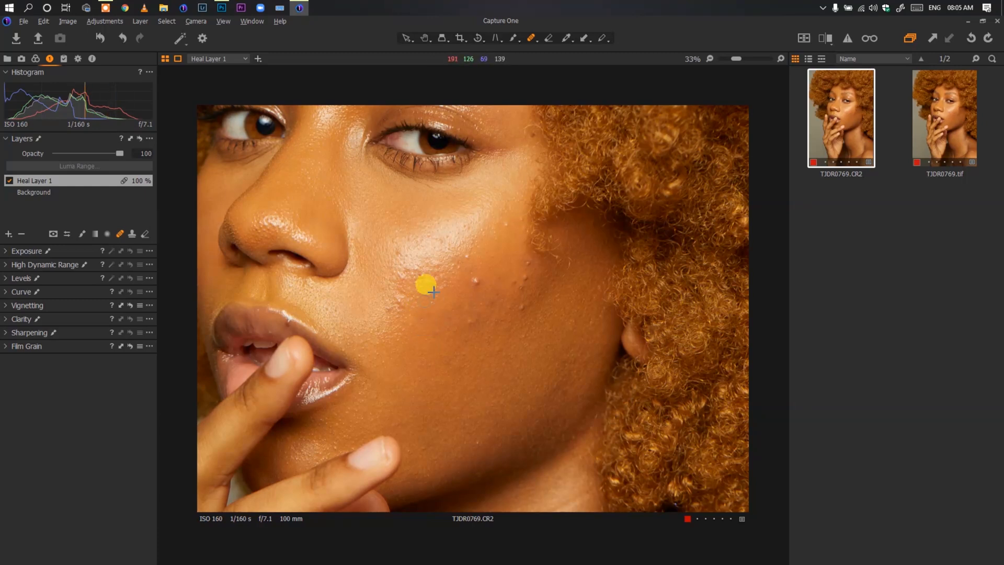
{"action": "left_click", "coordinate": [413, 286], "text": "alt"}
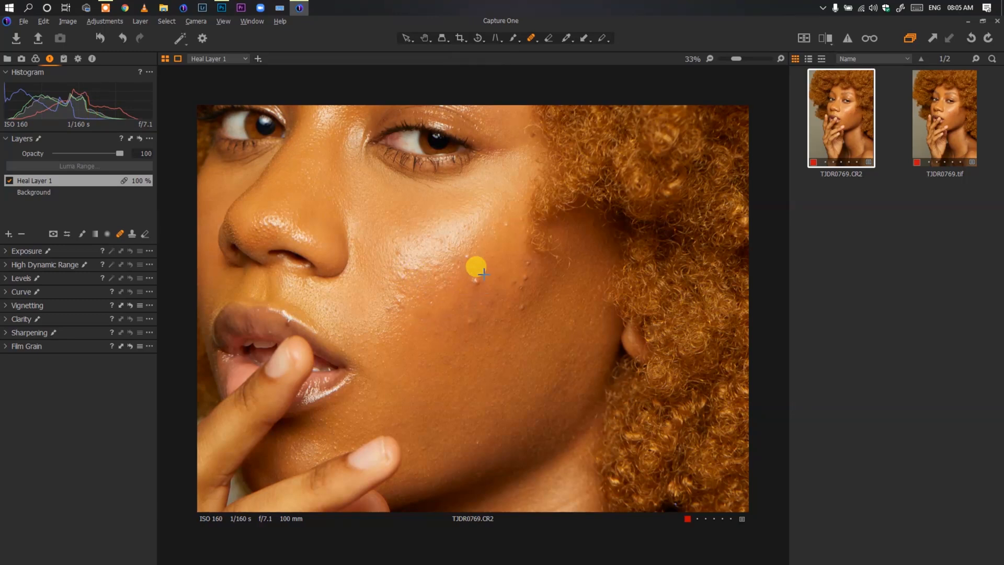
Heal the small spots around the bright highlight on the upper cheek, using adjacent skin as the source.
{"action": "left_click", "coordinate": [466, 253]}
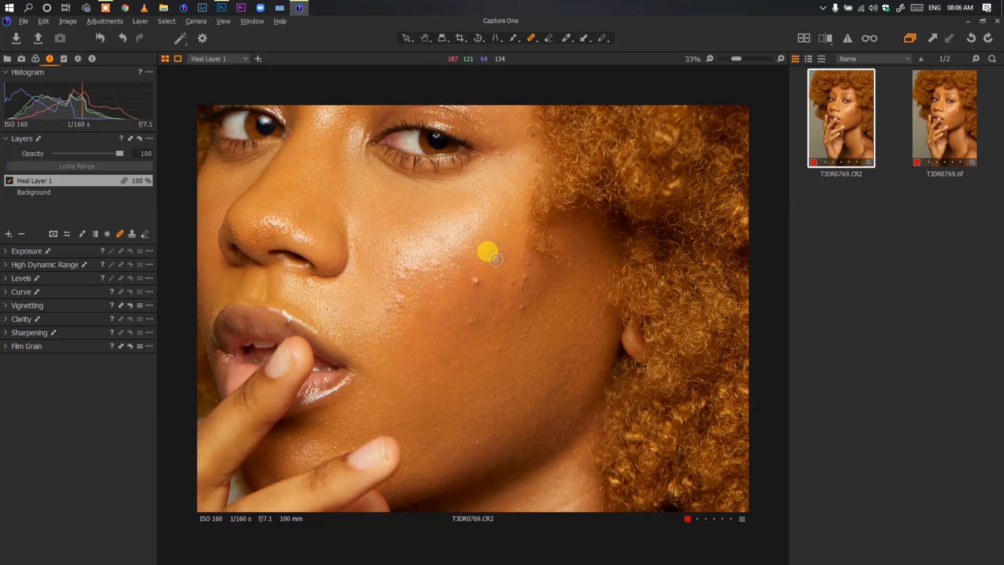
{"action": "left_click", "coordinate": [507, 233], "text": "alt"}
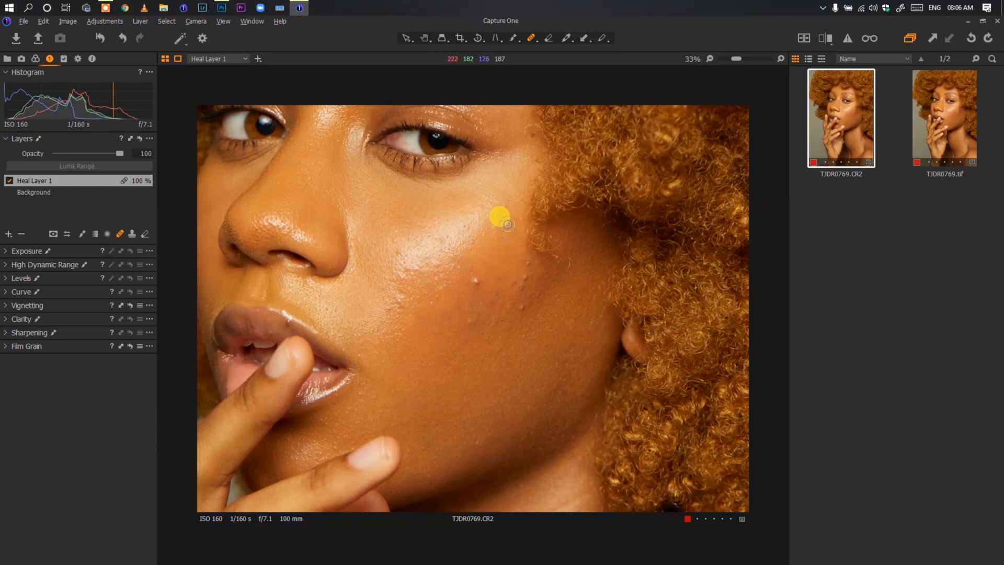
{"action": "left_click", "coordinate": [395, 264], "text": "alt"}
{"action": "left_click", "coordinate": [401, 260]}
{"action": "left_click", "coordinate": [396, 241]}
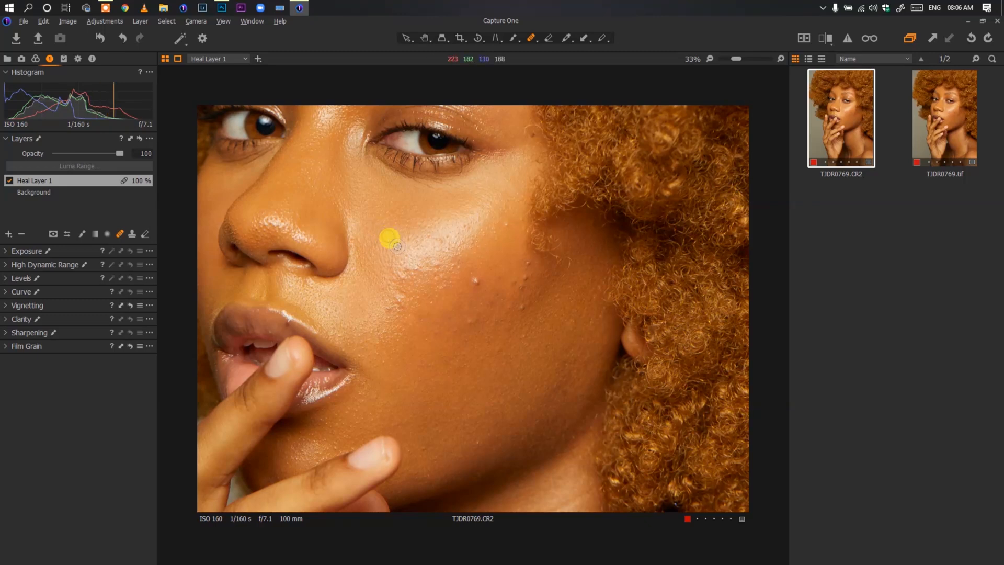
Heal the dark spots on the lower middle of the cheek, resampling neighbouring skin for each one.
{"action": "left_click", "coordinate": [434, 344], "text": "alt"}
{"action": "left_click", "coordinate": [438, 333]}
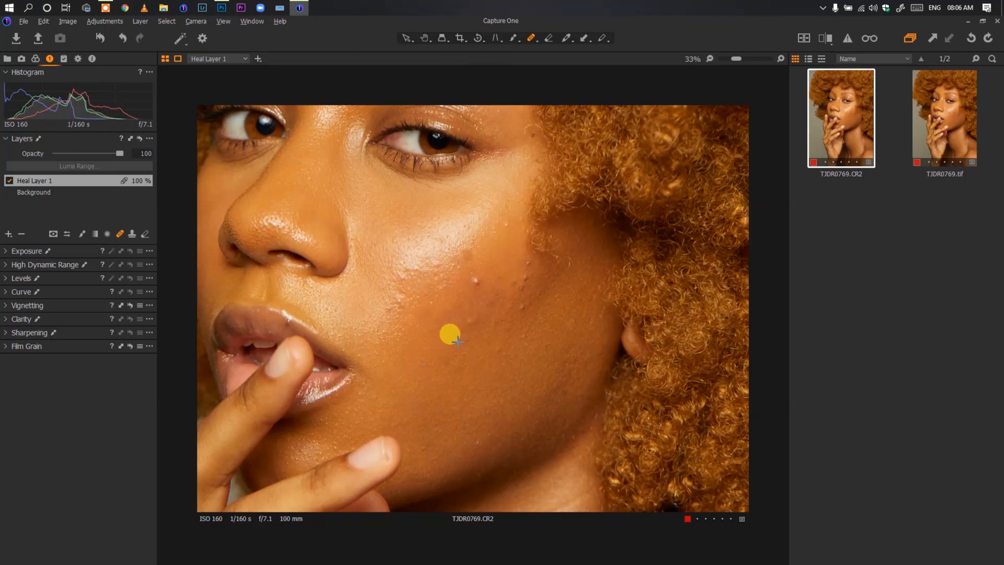
{"action": "left_click", "coordinate": [460, 347], "text": "alt"}
{"action": "left_click", "coordinate": [468, 343]}
{"action": "left_click", "coordinate": [445, 341], "text": "alt"}
{"action": "left_click", "coordinate": [457, 333]}
{"action": "left_click", "coordinate": [463, 313], "text": "alt"}
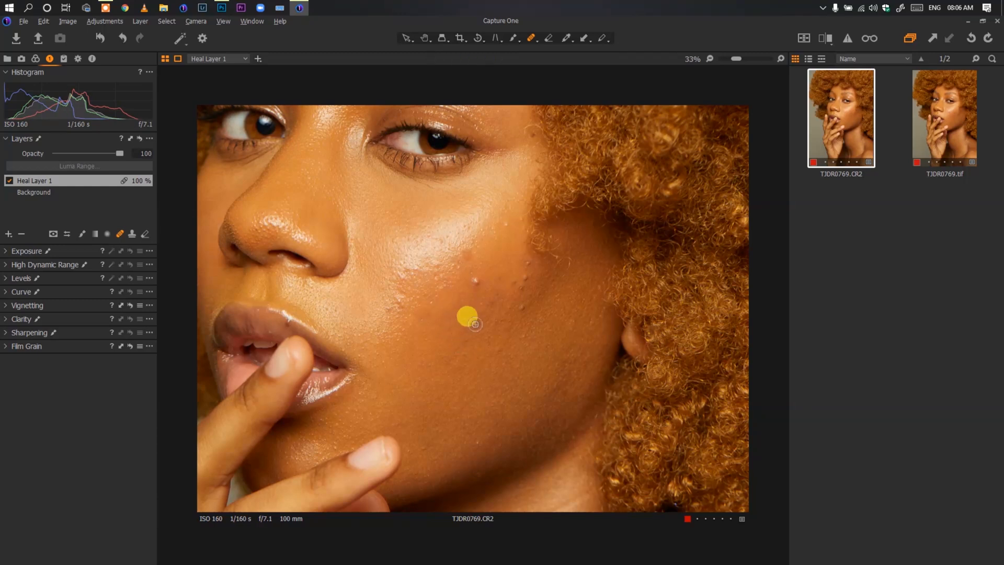
Heal the cluster of bumps on the outer cheek near the hairline, sampling clean skin beside each bump.
{"action": "left_click", "coordinate": [517, 316], "text": "alt"}
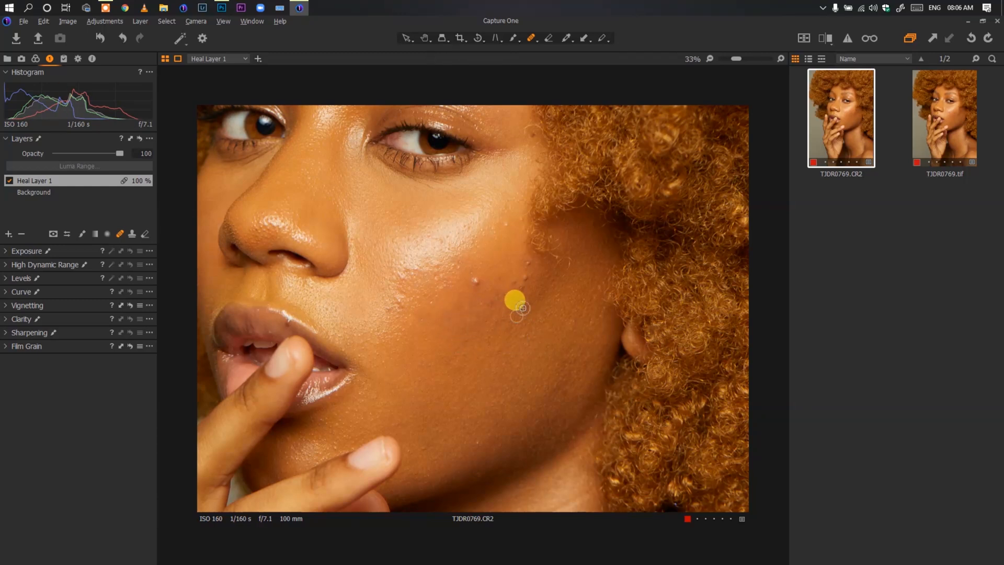
{"action": "left_click", "coordinate": [507, 293], "text": "alt"}
{"action": "left_click", "coordinate": [518, 257], "text": "alt"}
{"action": "left_click", "coordinate": [527, 264]}
{"action": "left_click", "coordinate": [525, 295], "text": "alt"}
{"action": "left_click", "coordinate": [519, 290]}
{"action": "left_click", "coordinate": [509, 279], "text": "alt"}
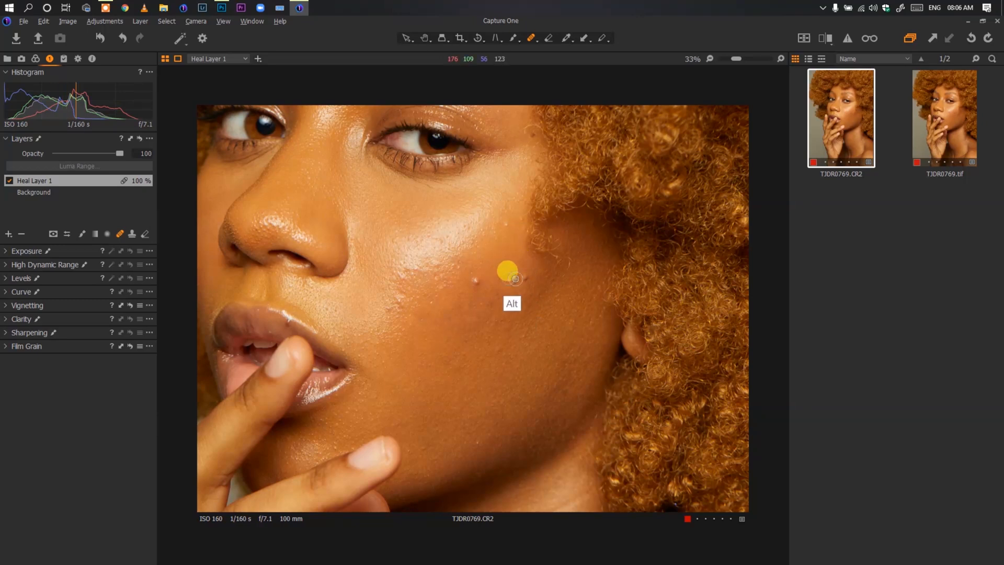
{"action": "left_click", "coordinate": [535, 272], "text": "alt"}
{"action": "left_click", "coordinate": [528, 278]}
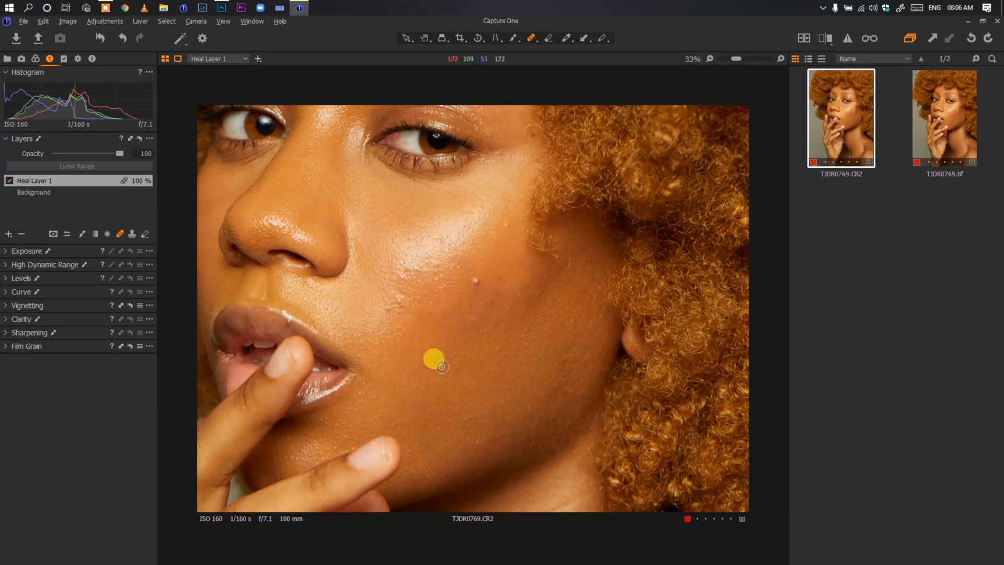
Compare the cheek with Heal Layer 1 hidden and shown.
{"action": "left_click", "coordinate": [9, 181]}
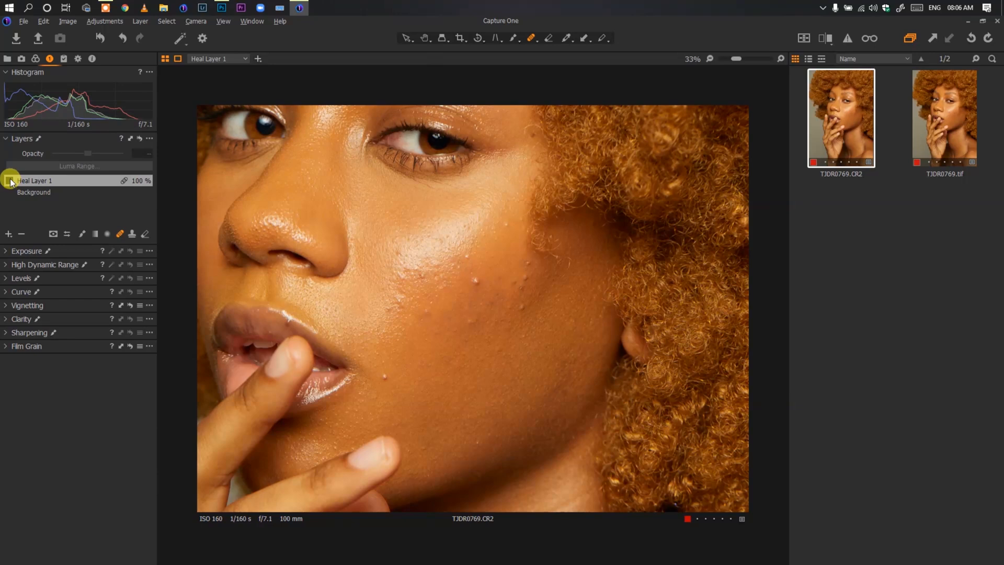
{"action": "left_click", "coordinate": [10, 181]}
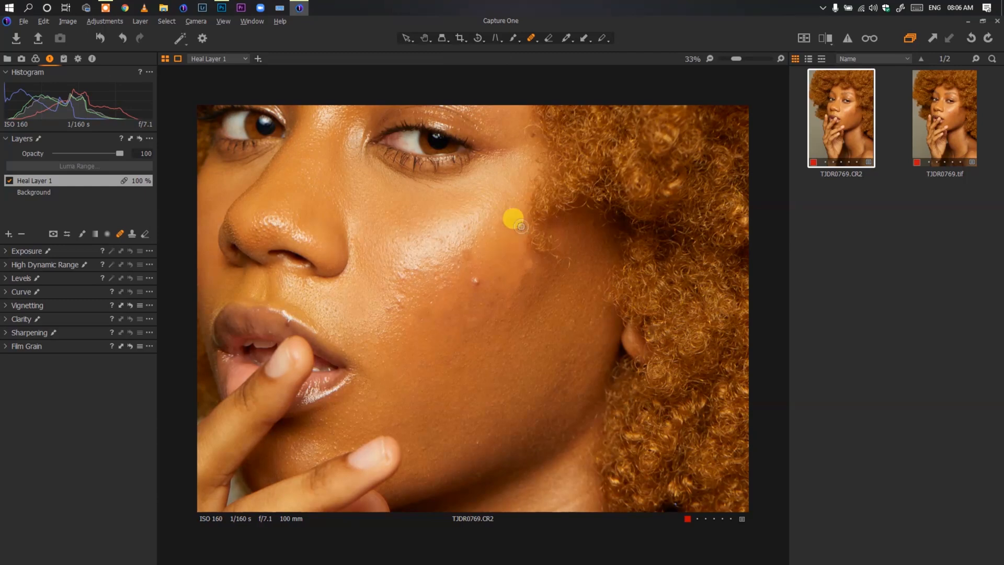
Heal the rough bumps on the inner cheek between the nose and the mid-cheek, sampling smooth skin around them.
{"action": "key", "text": "alt"}
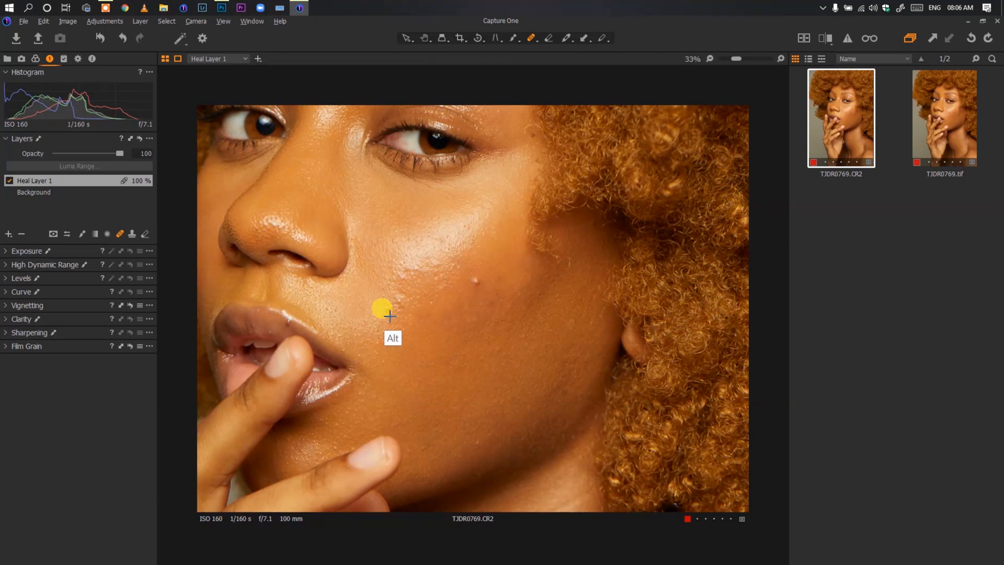
{"action": "left_click", "coordinate": [383, 316], "text": "alt"}
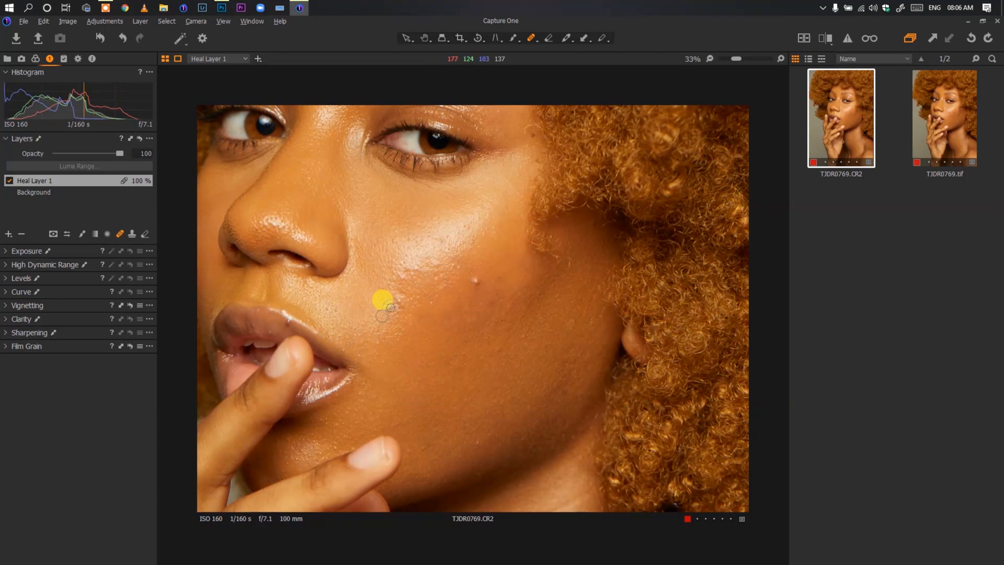
{"action": "left_click", "coordinate": [390, 313], "text": "alt"}
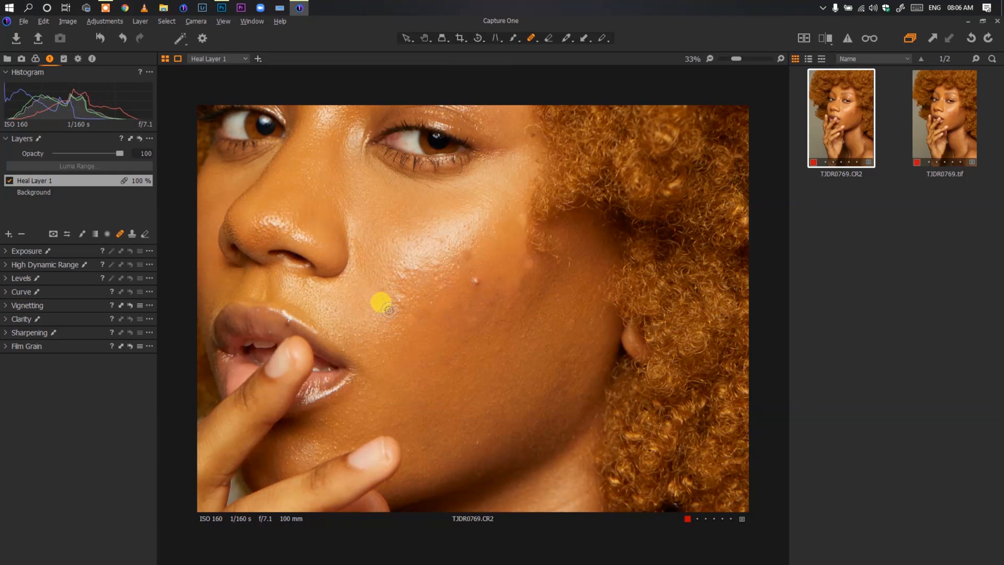
{"action": "left_click", "coordinate": [391, 298], "text": "alt"}
{"action": "left_click_drag", "start_coordinate": [411, 318], "coordinate": [400, 304]}
{"action": "left_click", "coordinate": [437, 298], "text": "alt"}
{"action": "mouse_move", "coordinate": [431, 303]}
{"action": "left_mouse_down"}
{"action": "mouse_move", "coordinate": [438, 352]}
{"action": "mouse_move", "coordinate": [418, 312]}
{"action": "mouse_move", "coordinate": [434, 303]}
{"action": "mouse_move", "coordinate": [452, 373]}
{"action": "mouse_move", "coordinate": [501, 388]}
{"action": "mouse_move", "coordinate": [504, 433]}
{"action": "mouse_move", "coordinate": [469, 472]}
{"action": "mouse_move", "coordinate": [465, 450]}
{"action": "mouse_move", "coordinate": [495, 440]}
{"action": "mouse_move", "coordinate": [402, 444]}
{"action": "mouse_move", "coordinate": [426, 452]}
{"action": "left_mouse_up"}
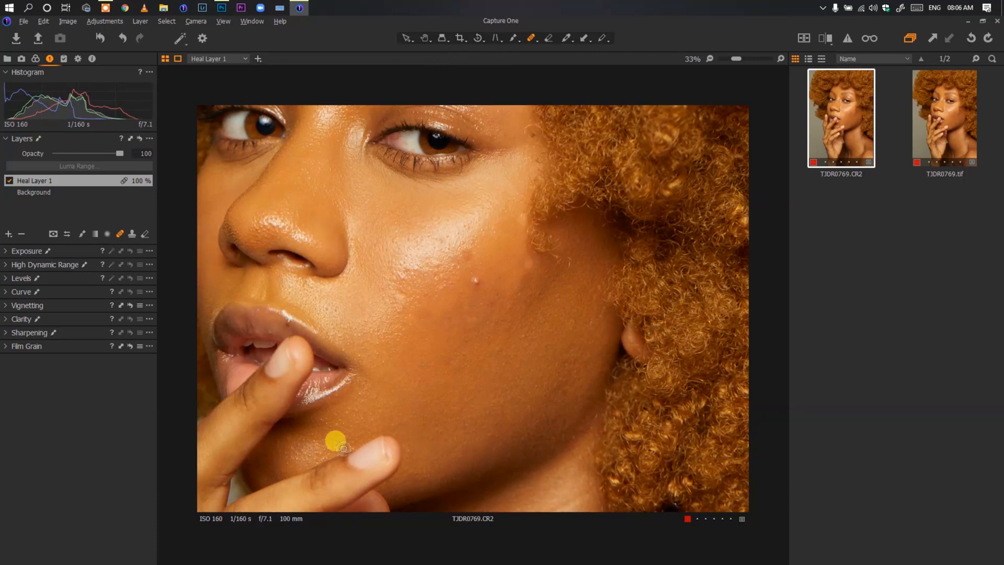
Sample the upper lip for healing, and heal the remaining pimple and bumps along the lower edge of the cheek highlight.
{"action": "left_click", "coordinate": [263, 328], "text": "alt"}
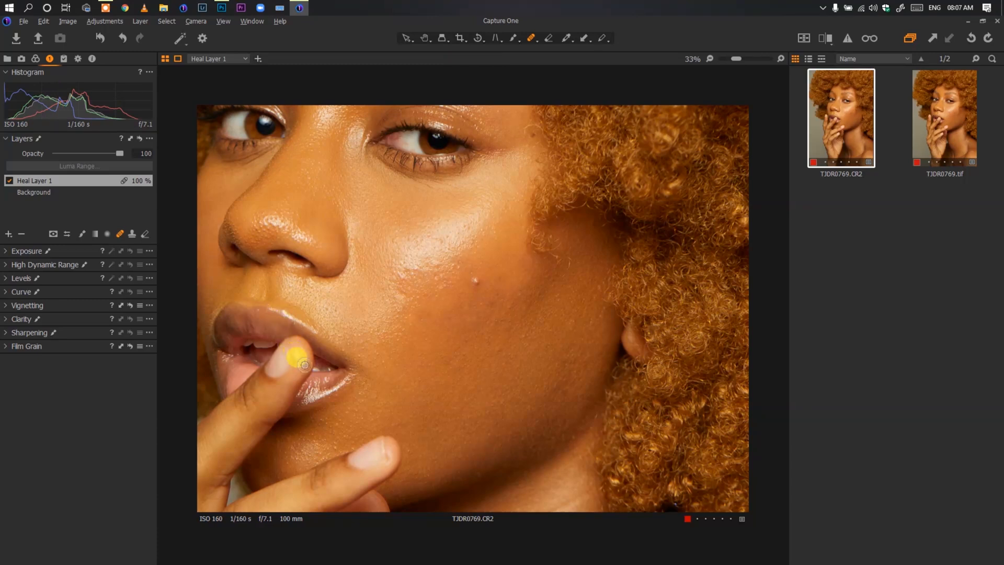
{"action": "key", "text": "space"}
{"action": "left_click_drag", "start_coordinate": [498, 330], "coordinate": [495, 374]}
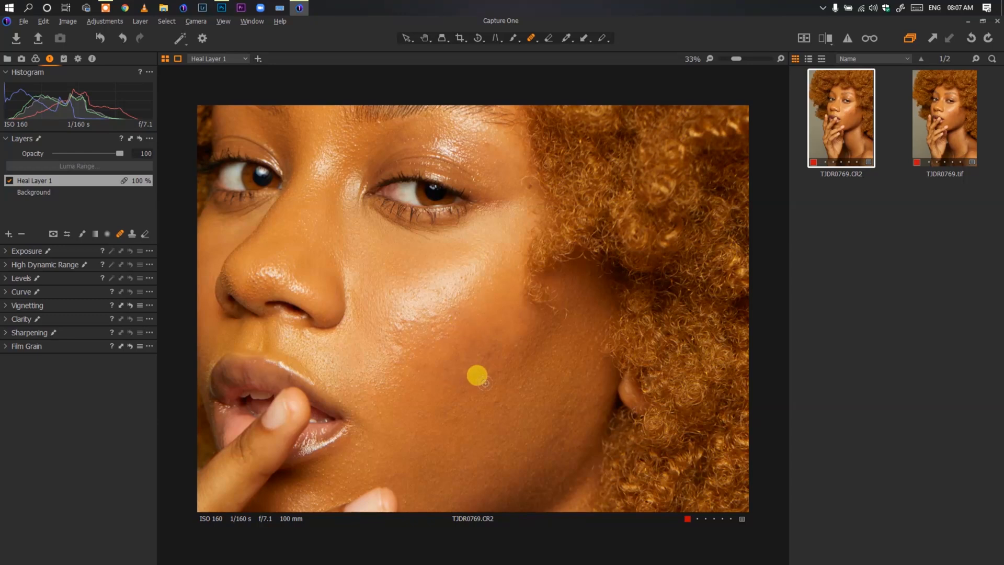
{"action": "left_click", "coordinate": [392, 337], "text": "alt"}
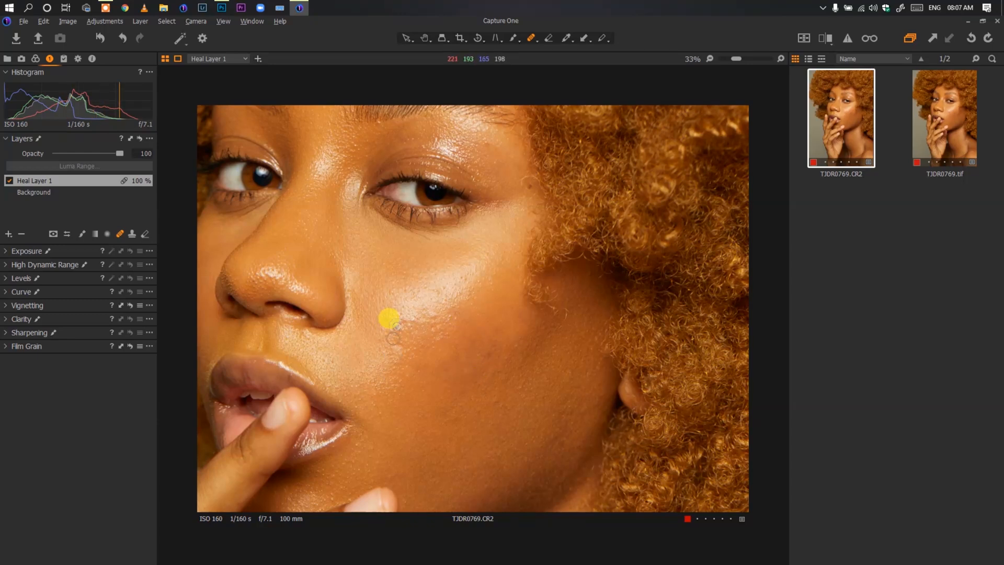
{"action": "left_click_drag", "start_coordinate": [396, 325], "coordinate": [408, 344]}
Compare the whole portrait with Heal Layer 1 hidden and shown.
{"action": "key", "text": "space"}
{"action": "double_click", "coordinate": [500, 251]}
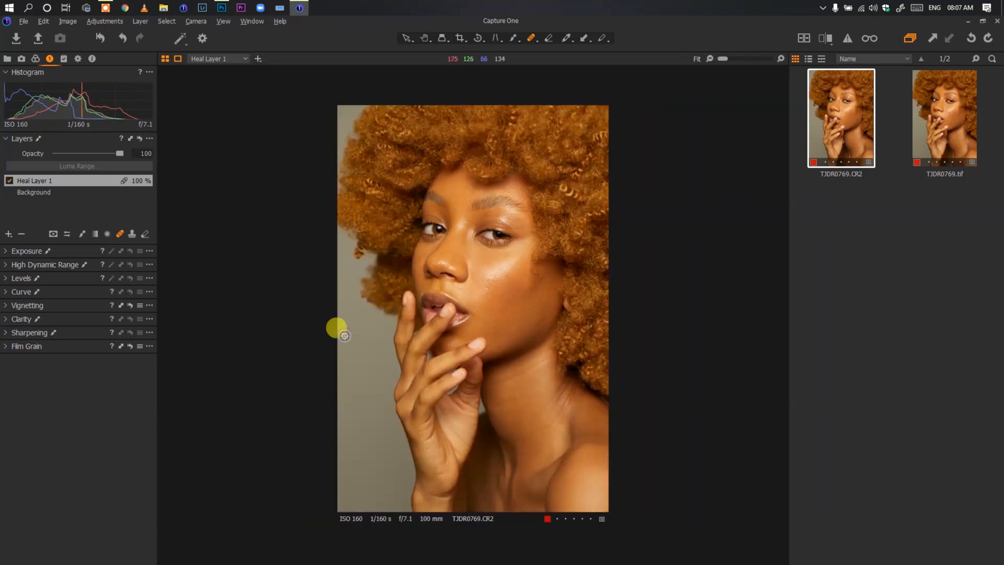
{"action": "left_click", "coordinate": [10, 181]}
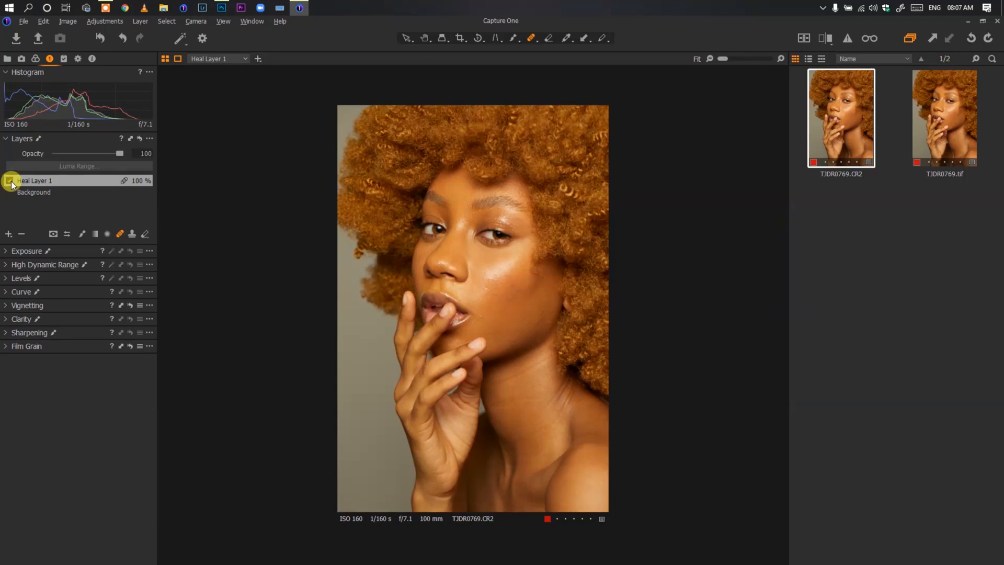
{"action": "left_click", "coordinate": [10, 181]}
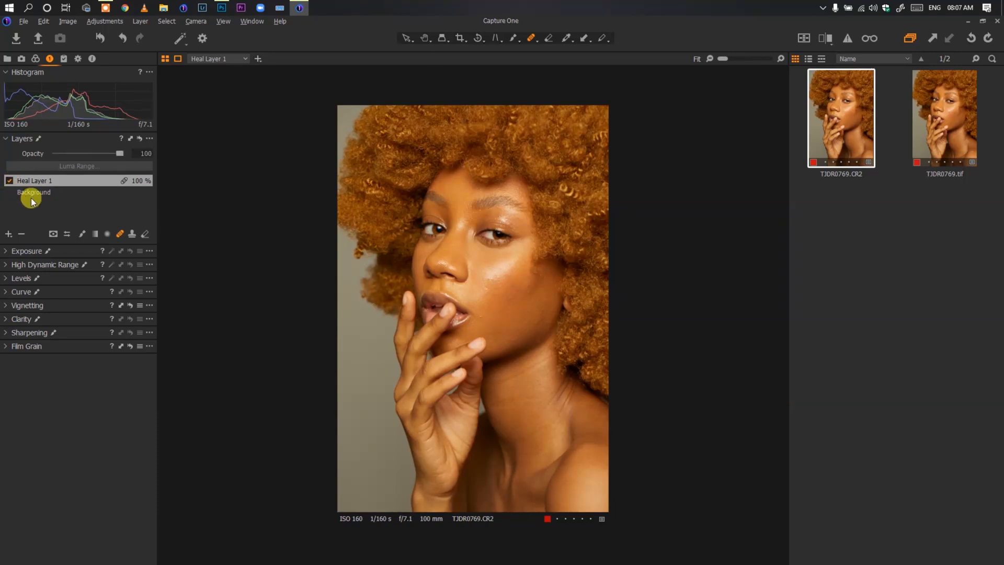
Examine the skin between the eyebrow and the eye at 100% zoom, and return to the full portrait.
{"action": "double_click", "coordinate": [478, 214]}
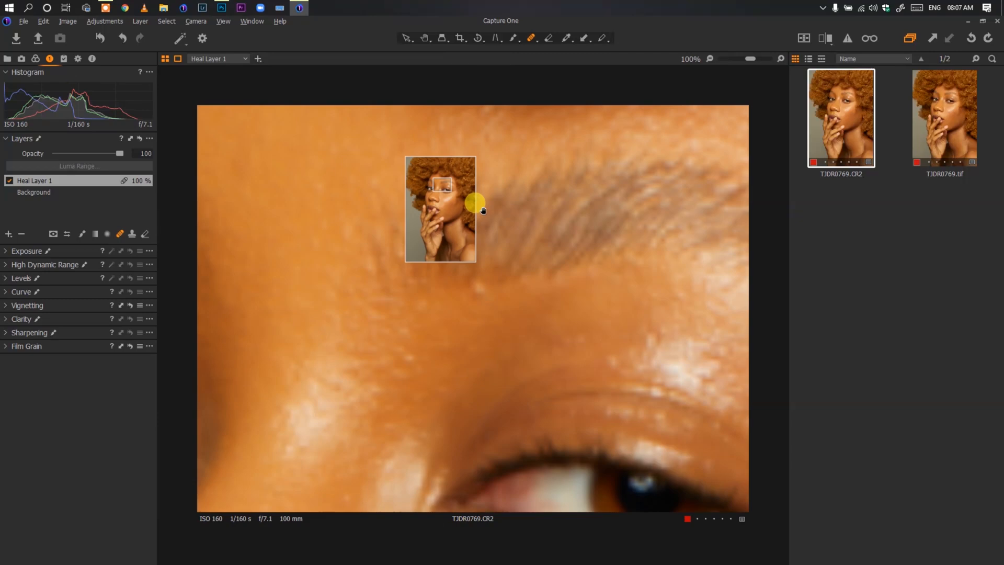
{"action": "left_click", "coordinate": [460, 321], "text": "alt"}
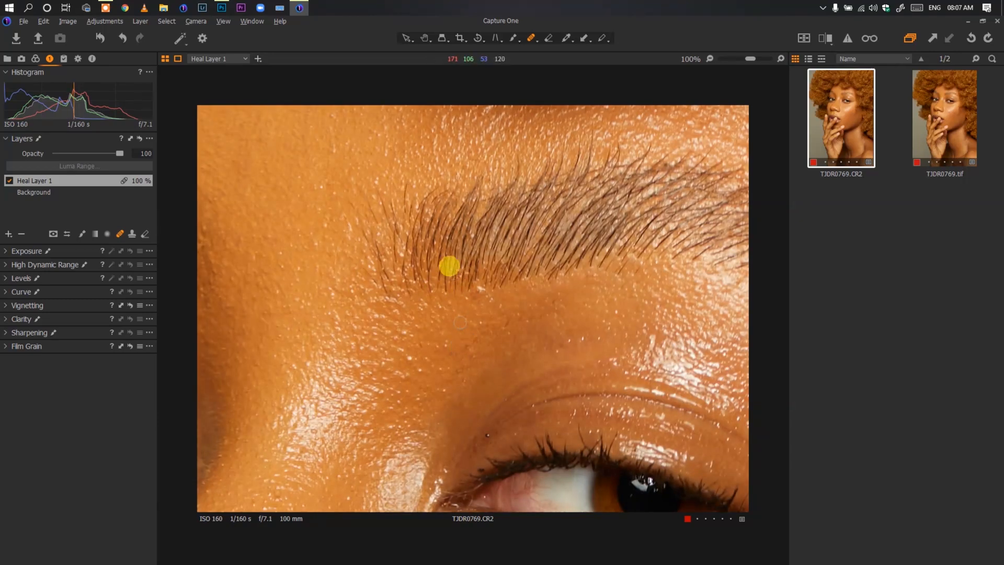
{"action": "right_click", "coordinate": [442, 367]}
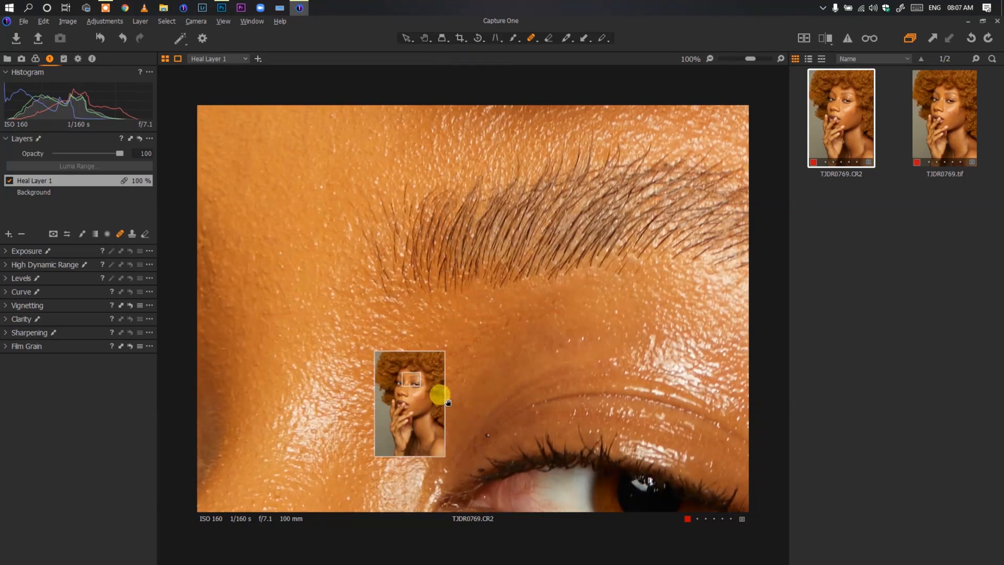
{"action": "double_click", "coordinate": [485, 375]}
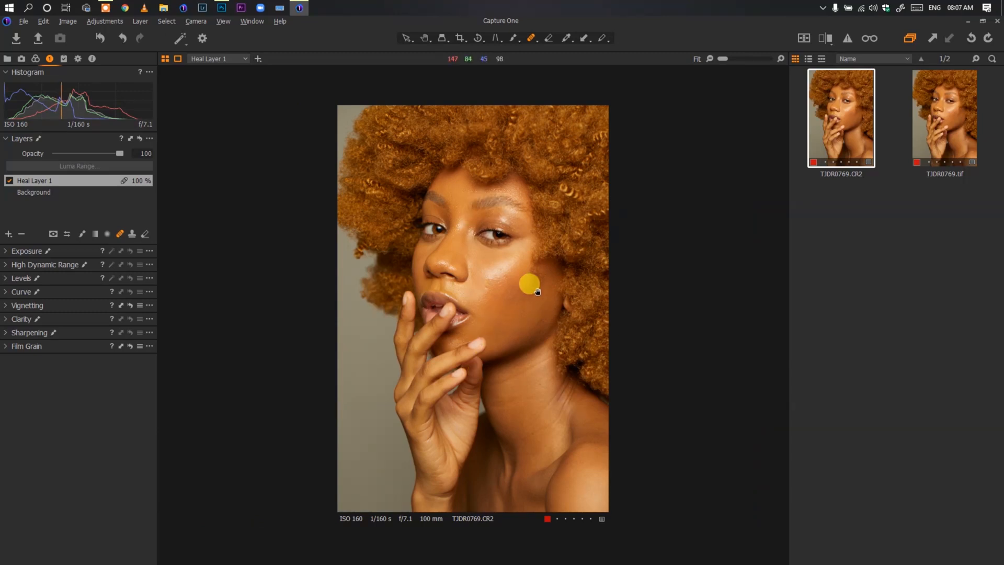
Inspect the neck and jaw area, and compare the portrait with Heal Layer 1 switched off and on.
{"action": "double_click", "coordinate": [514, 379]}
{"action": "double_click", "coordinate": [516, 334]}
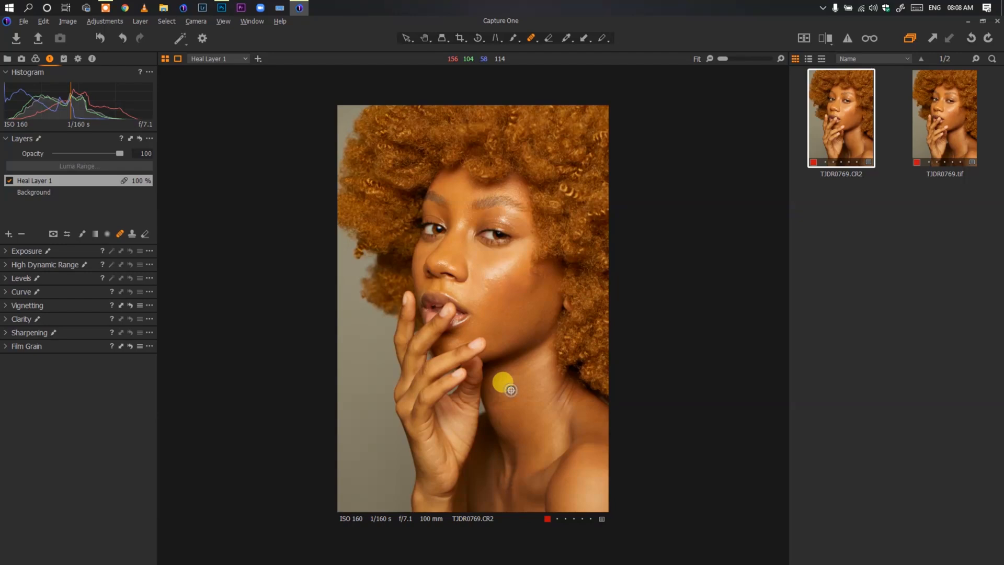
{"action": "left_click", "coordinate": [10, 181]}
{"action": "left_click", "coordinate": [10, 181]}
{"action": "left_click", "coordinate": [9, 181]}
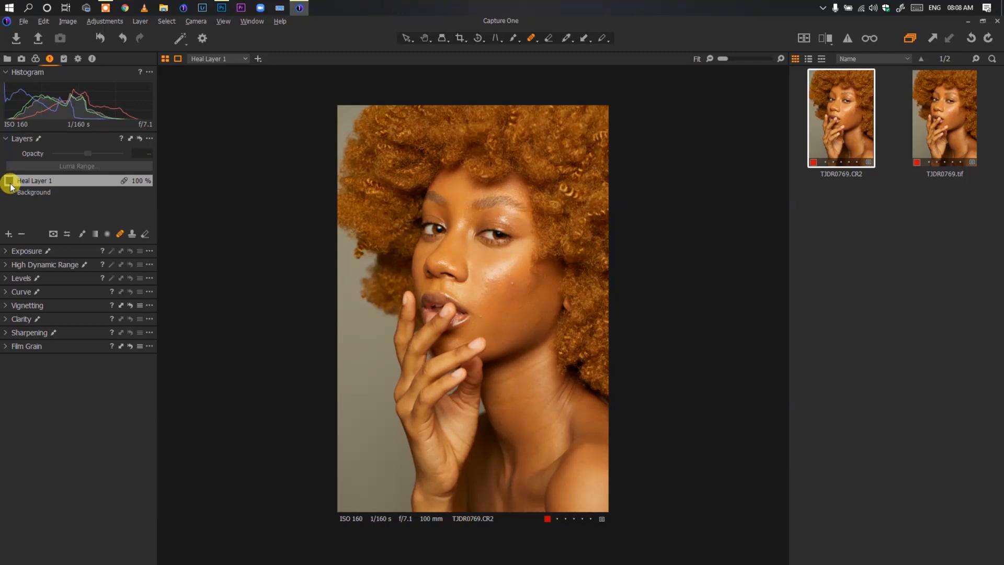
{"action": "left_click", "coordinate": [10, 181]}
{"action": "left_click", "coordinate": [10, 181]}
{"action": "left_click", "coordinate": [9, 181]}
{"action": "left_click", "coordinate": [9, 181]}
{"action": "left_click", "coordinate": [9, 182]}
Try a lower opacity on Heal Layer 1, and restore it to 100%.
{"action": "left_click_drag", "start_coordinate": [118, 156], "coordinate": [102, 161]}
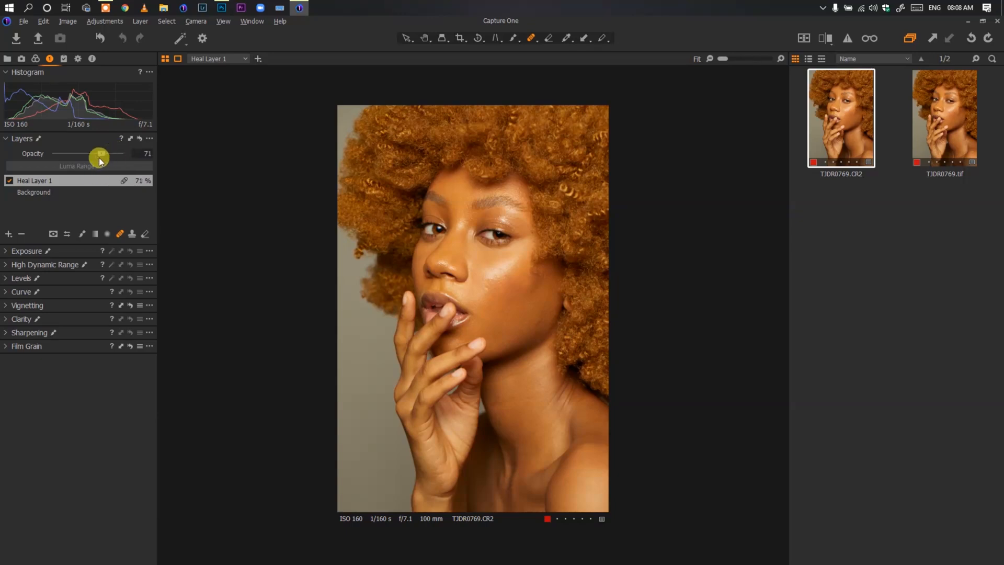
{"action": "mouse_move", "coordinate": [89, 156]}
{"action": "left_mouse_down"}
{"action": "mouse_move", "coordinate": [119, 149]}
{"action": "mouse_move", "coordinate": [63, 163]}
{"action": "mouse_move", "coordinate": [133, 152]}
{"action": "left_mouse_up"}
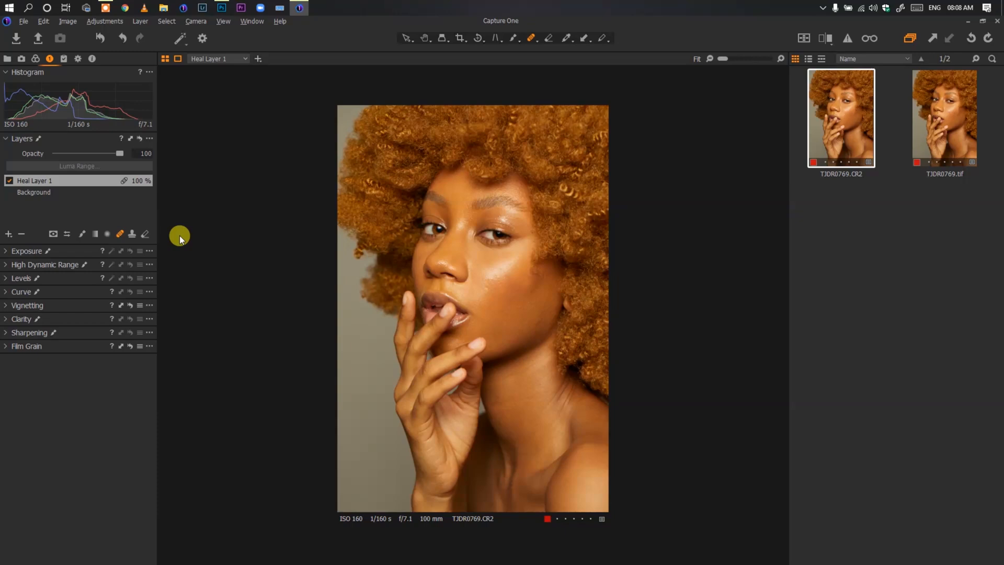
Switch to Photoshop and add a new layer named Healing above the Background of TJDR0769.tif.
{"action": "left_click", "coordinate": [221, 9]}
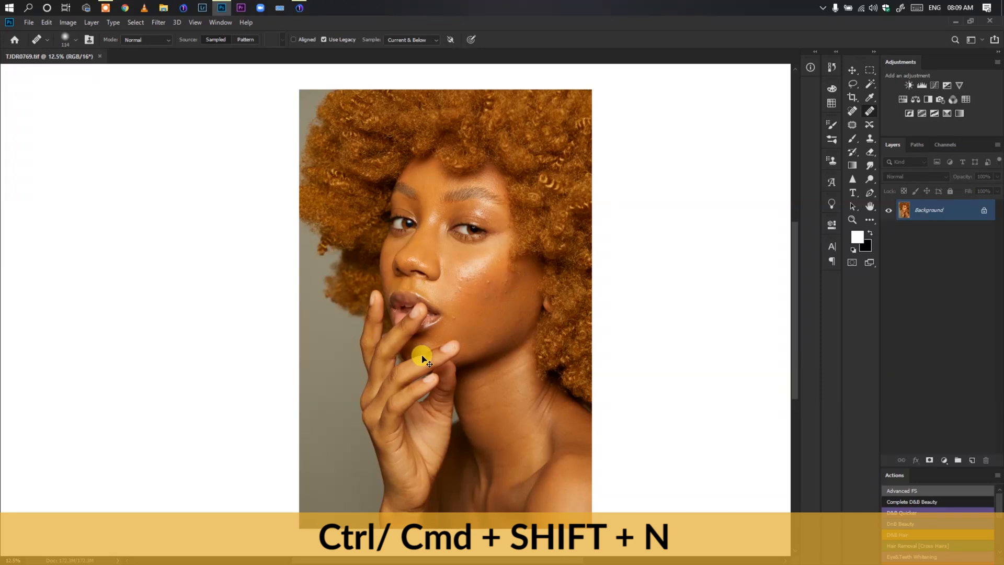
{"action": "key", "text": "ctrl+shift+n"}
{"action": "type", "text": "Healing"}
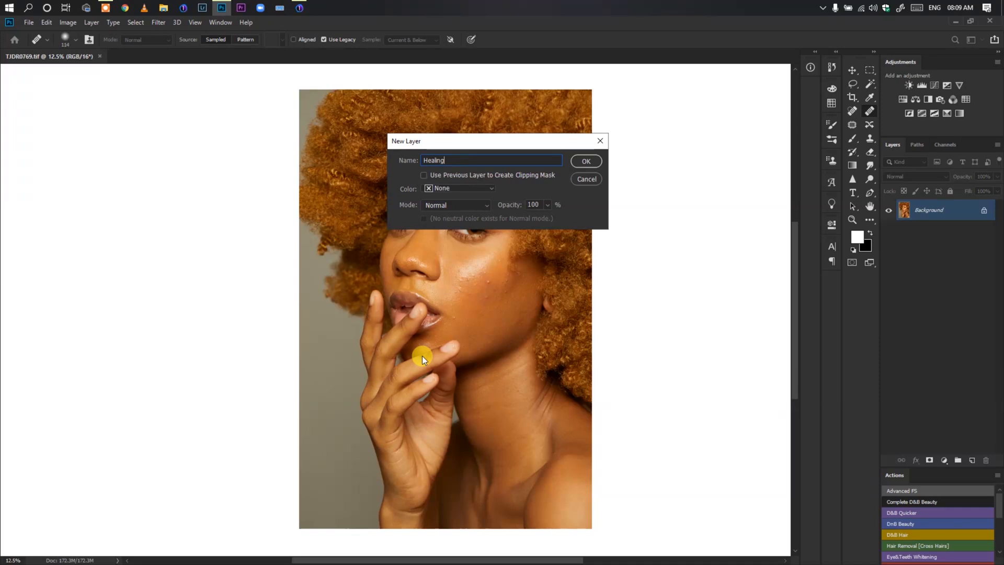
{"action": "key", "text": "Return"}
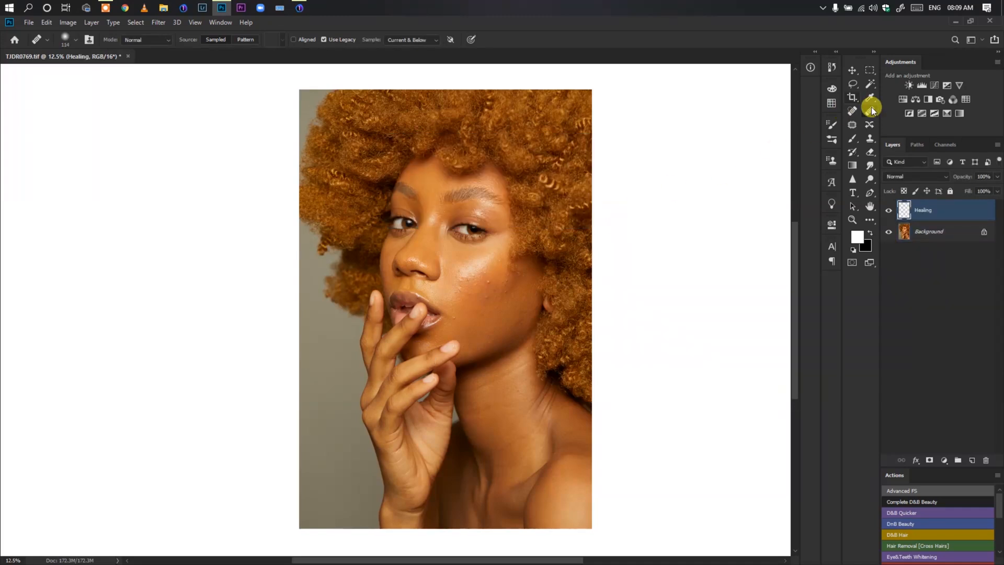
Set the Healing Brush to sample Current & Below with Use Legacy enabled.
{"action": "left_click", "coordinate": [414, 41]}
{"action": "left_click", "coordinate": [413, 56]}
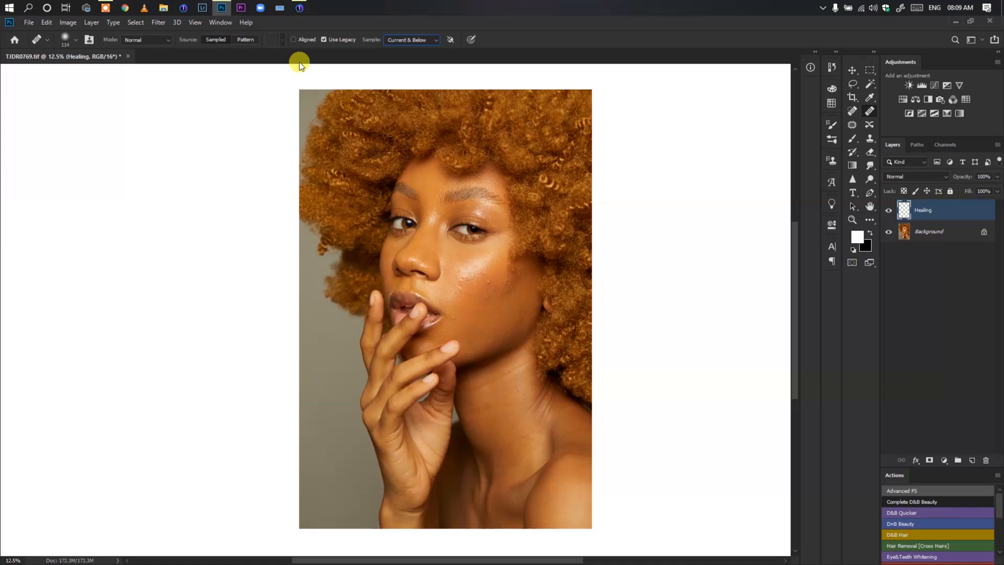
{"action": "left_click", "coordinate": [324, 41]}
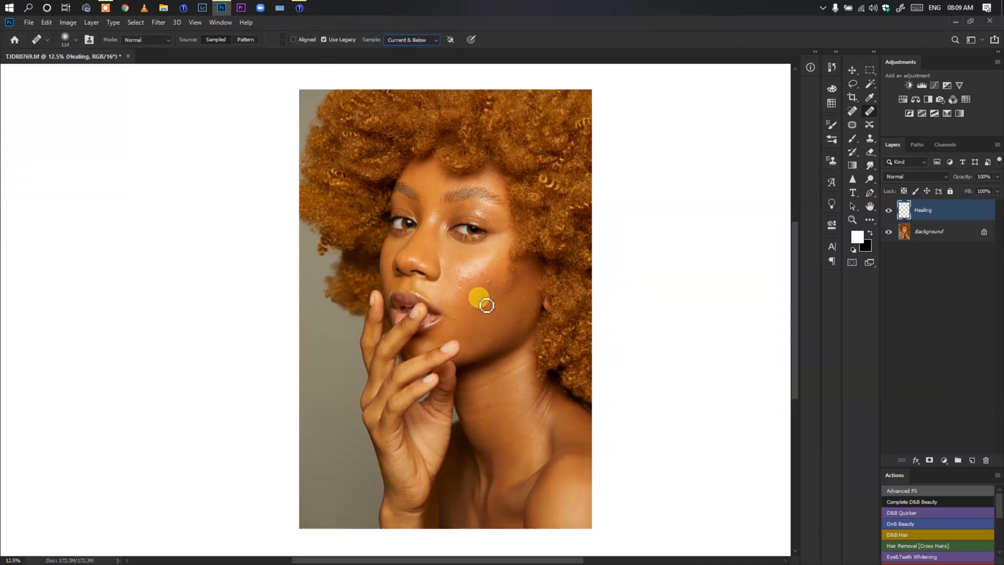
Heal the white pimple beside the corner of the mouth, sampling clean skin just below it.
{"action": "key", "text": "alt"}
{"action": "scroll", "coordinate": [472, 311], "scroll_direction": "up", "scroll_amount": 5}
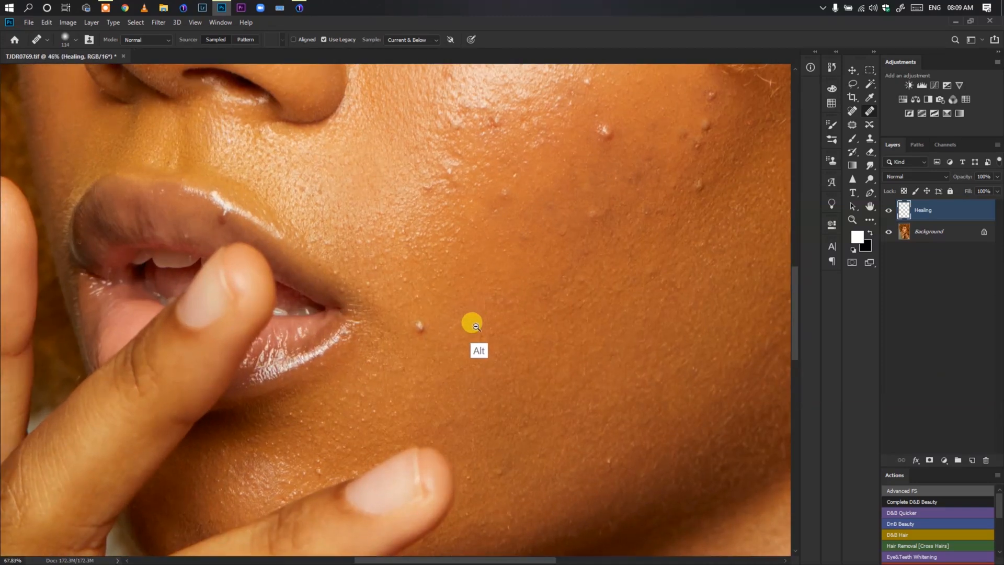
{"action": "left_click", "coordinate": [430, 347], "text": "alt"}
{"action": "left_click", "coordinate": [418, 326]}
Heal the large mid-cheek pimple and the small bumps around the lower edge of the cheek highlight.
{"action": "left_click_drag", "start_coordinate": [488, 318], "coordinate": [410, 419]}
{"action": "left_click", "coordinate": [467, 295], "text": "alt"}
{"action": "left_click", "coordinate": [481, 273]}
{"action": "left_click", "coordinate": [450, 223], "text": "alt"}
{"action": "left_click", "coordinate": [467, 221]}
{"action": "left_click", "coordinate": [344, 286], "text": "alt"}
{"action": "left_click", "coordinate": [324, 260]}
{"action": "left_click", "coordinate": [340, 222], "text": "alt"}
{"action": "left_click", "coordinate": [369, 262]}
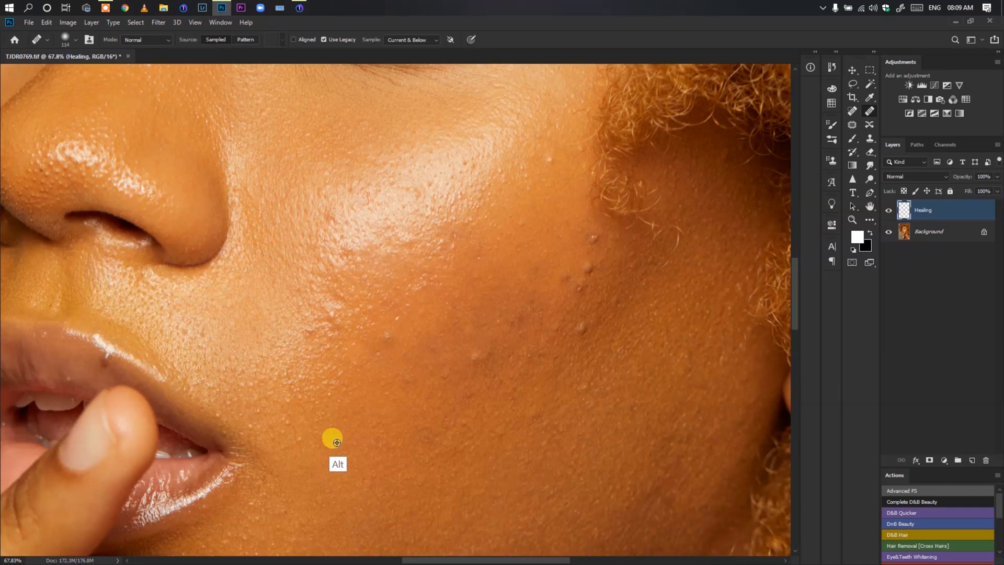
{"action": "left_click", "coordinate": [364, 350], "text": "alt"}
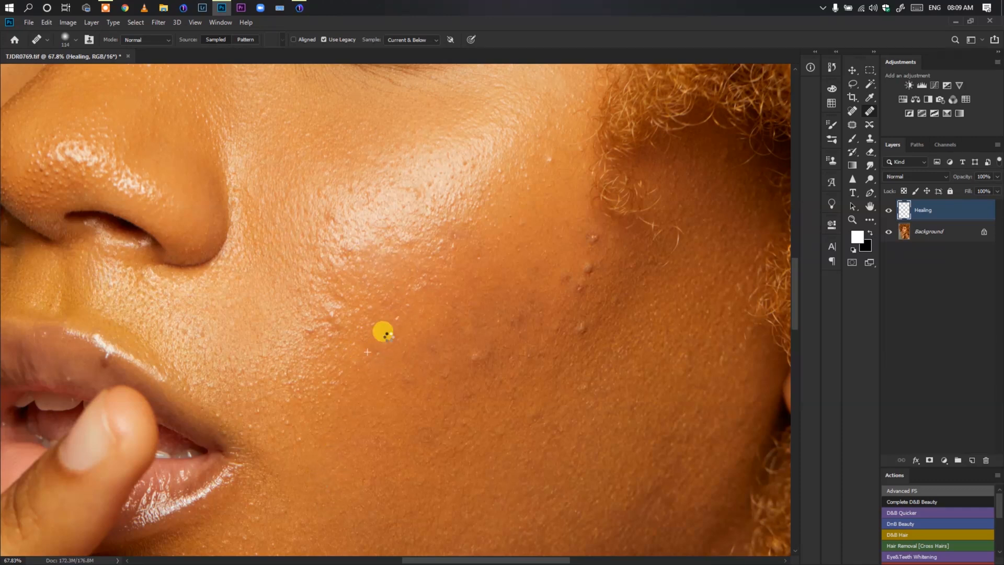
Heal the cluster of bumps on the outer cheek near the hairline, resampling nearby skin for each.
{"action": "left_click_drag", "start_coordinate": [452, 306], "coordinate": [336, 343]}
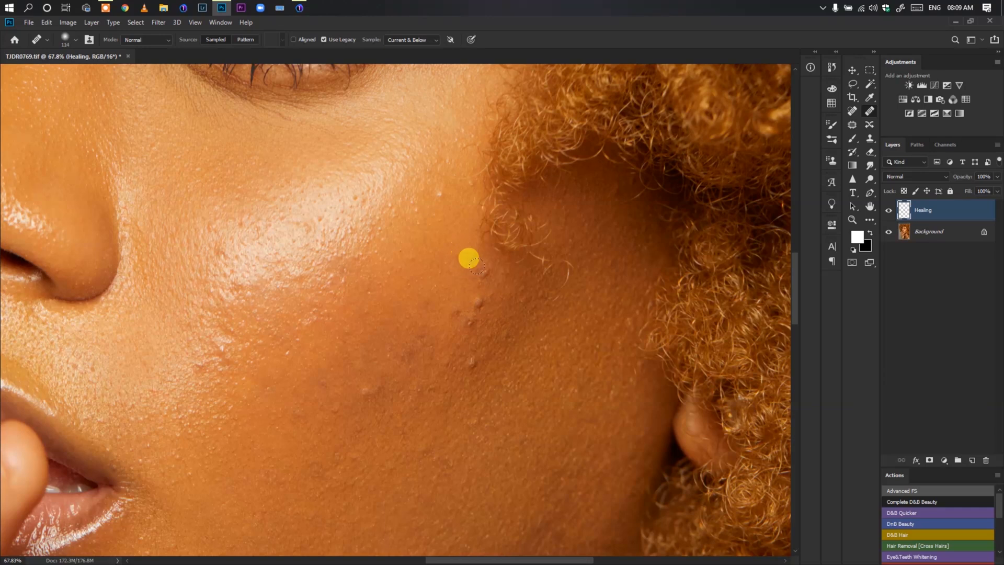
{"action": "left_click", "coordinate": [493, 307], "text": "alt"}
{"action": "left_click", "coordinate": [475, 299]}
{"action": "left_click", "coordinate": [444, 335], "text": "alt"}
{"action": "left_click", "coordinate": [447, 306]}
{"action": "left_click", "coordinate": [456, 342], "text": "alt"}
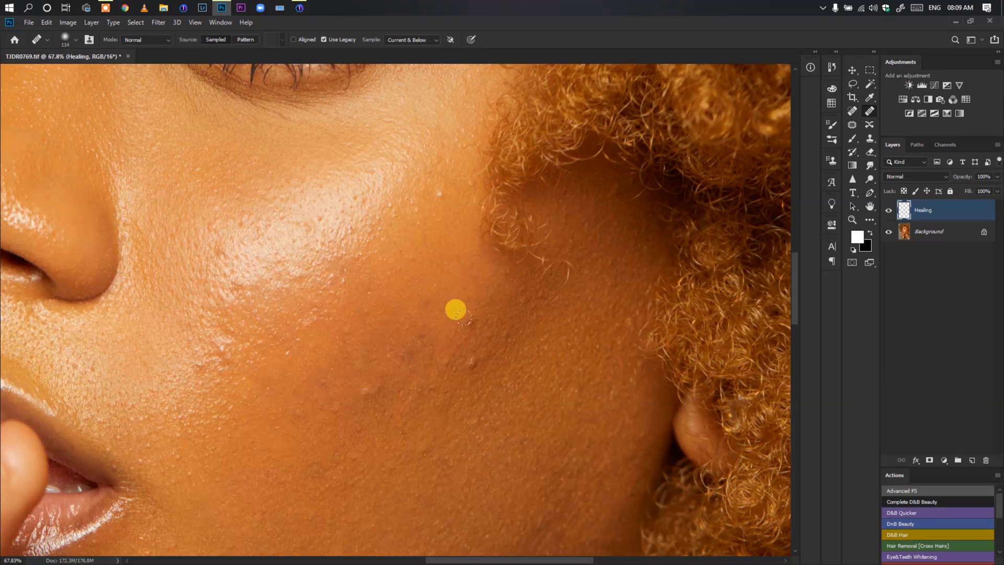
{"action": "left_click", "coordinate": [418, 314], "text": "alt"}
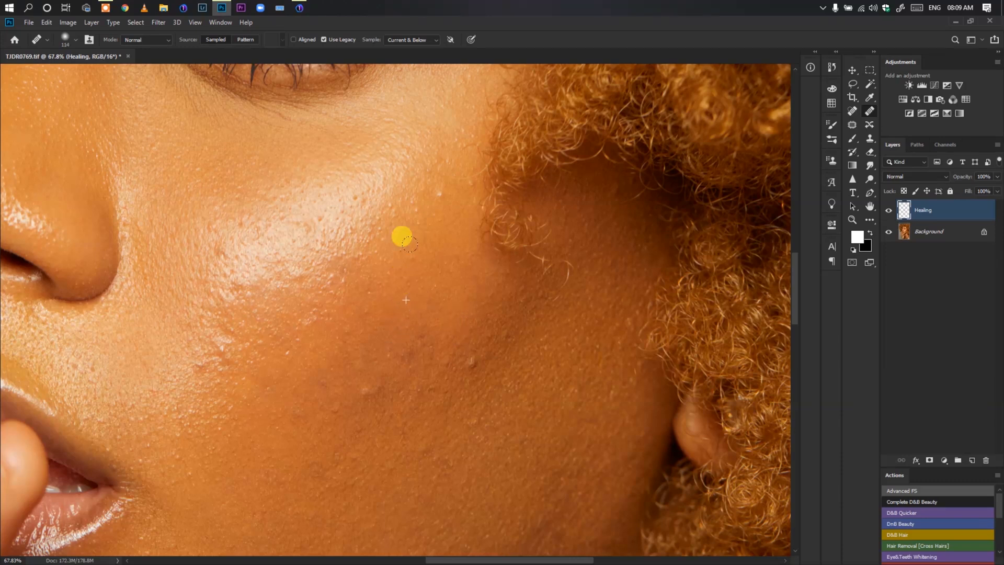
Set the Healing Brush hardness to 0%.
{"action": "right_click", "coordinate": [382, 271]}
{"action": "left_click_drag", "start_coordinate": [413, 333], "coordinate": [409, 332]}
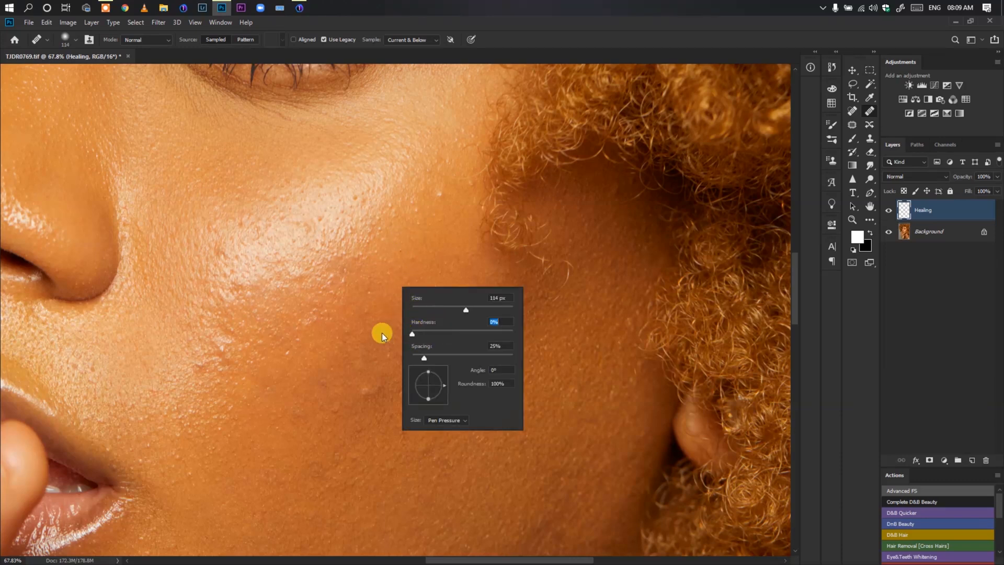
{"action": "left_click", "coordinate": [385, 332]}
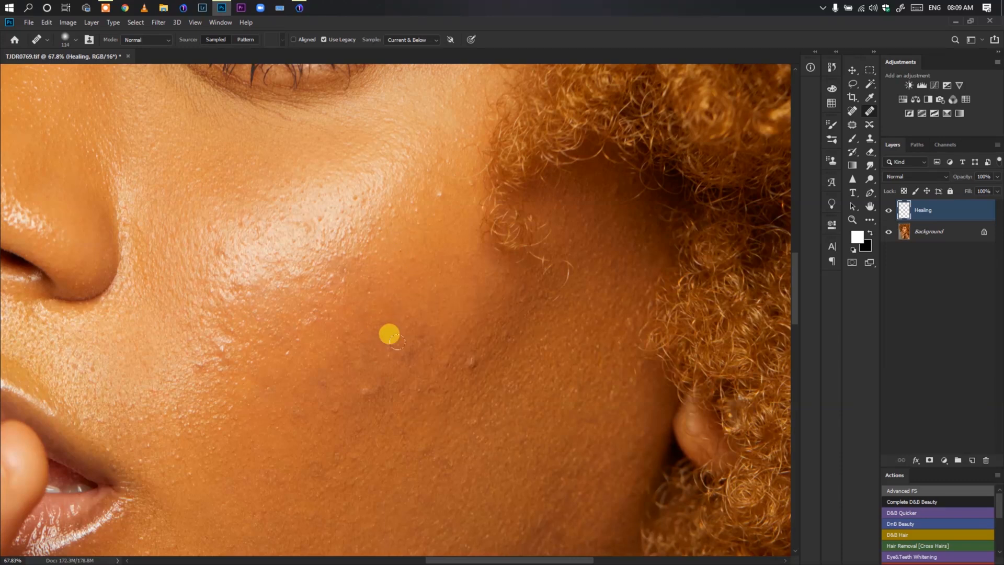
Heal the remaining raised bump on the outer cheek and the uneven skin just below the loose hair strands.
{"action": "left_click", "coordinate": [462, 381], "text": "alt"}
{"action": "left_click", "coordinate": [458, 348]}
{"action": "left_click", "coordinate": [493, 325]}
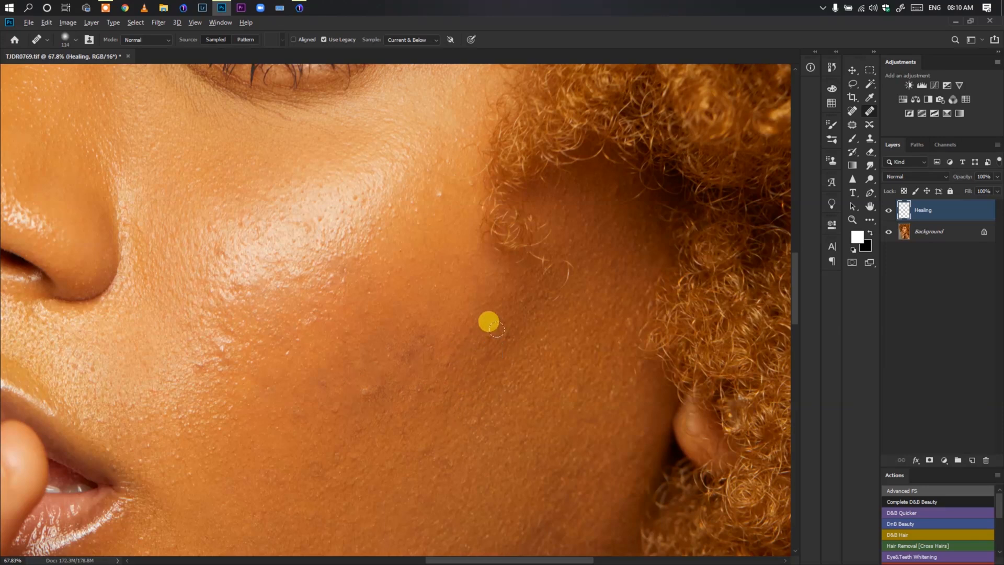
{"action": "left_click", "coordinate": [507, 312], "text": "alt"}
{"action": "left_click", "coordinate": [505, 293]}
Heal the white spot on the upper cheek below the outer corner of the eye.
{"action": "left_click_drag", "start_coordinate": [377, 291], "coordinate": [429, 353]}
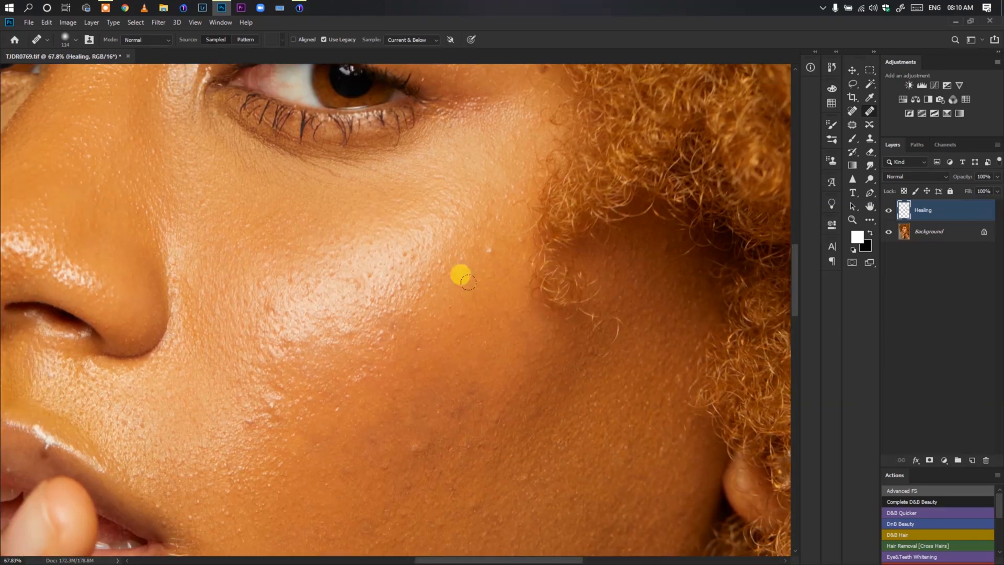
{"action": "left_click", "coordinate": [465, 247], "text": "alt"}
{"action": "left_click", "coordinate": [396, 247]}
Heal the small bumps on the inner cheek between the nose and the cheek highlight.
{"action": "left_click_drag", "start_coordinate": [348, 288], "coordinate": [444, 258]}
{"action": "left_click", "coordinate": [347, 287], "text": "alt"}
{"action": "left_click", "coordinate": [359, 266]}
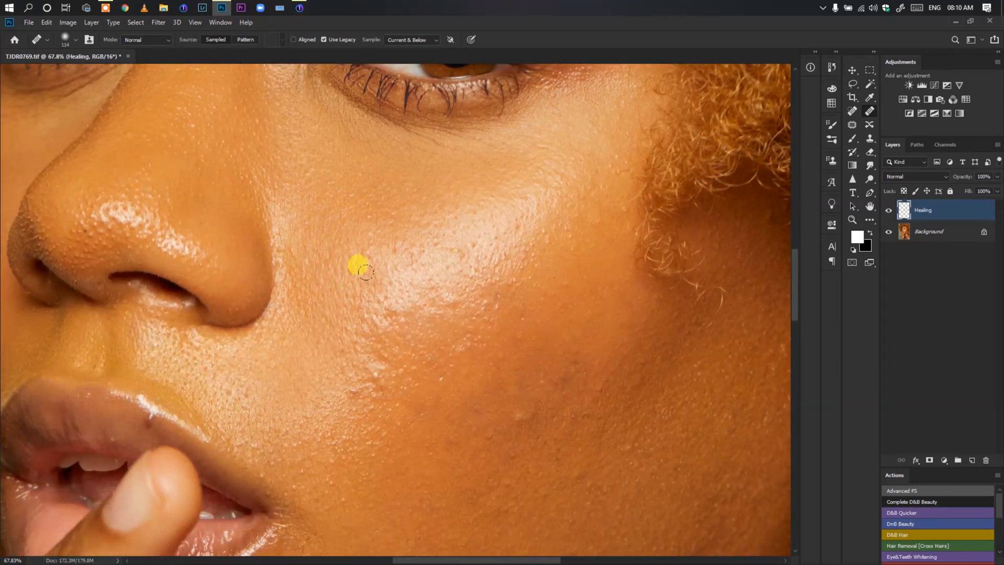
{"action": "left_click", "coordinate": [361, 242], "text": "alt"}
{"action": "left_click", "coordinate": [400, 233], "text": "alt"}
{"action": "left_click", "coordinate": [385, 245]}
Heal the bumps on the inner cheek below the highlight, sampling smoother skin around each one.
{"action": "mouse_move", "coordinate": [465, 322]}
{"action": "left_mouse_down"}
{"action": "mouse_move", "coordinate": [469, 240]}
{"action": "mouse_move", "coordinate": [480, 229]}
{"action": "left_mouse_up"}
{"action": "left_click", "coordinate": [359, 304], "text": "alt"}
{"action": "left_click", "coordinate": [356, 287]}
{"action": "left_click", "coordinate": [374, 276], "text": "alt"}
{"action": "left_click", "coordinate": [458, 306], "text": "alt"}
{"action": "left_click", "coordinate": [449, 280]}
{"action": "left_click", "coordinate": [437, 346], "text": "alt"}
{"action": "left_click", "coordinate": [432, 309]}
Heal the small bumps on the lower cheek just above and beside the corner of the mouth.
{"action": "left_click_drag", "start_coordinate": [393, 360], "coordinate": [461, 305]}
{"action": "left_click_drag", "start_coordinate": [334, 325], "coordinate": [354, 349]}
{"action": "left_click", "coordinate": [359, 358], "text": "alt"}
{"action": "left_click", "coordinate": [389, 358], "text": "alt"}
{"action": "left_click", "coordinate": [423, 368], "text": "alt"}
{"action": "left_click", "coordinate": [417, 347]}
{"action": "left_click", "coordinate": [402, 331]}
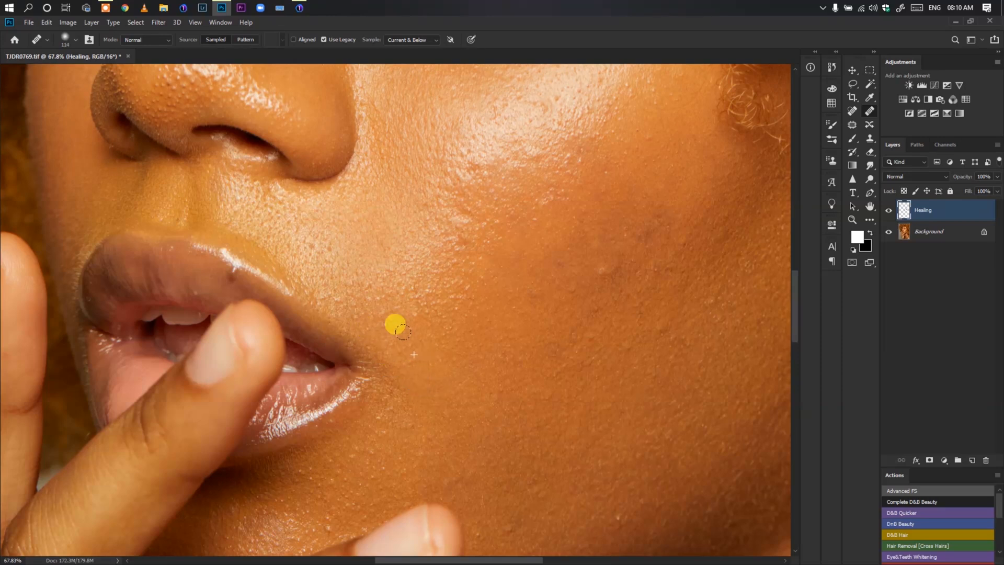
Heal the dark spots and the leftover bump in the reddish area at the middle of the cheek.
{"action": "scroll", "coordinate": [418, 306], "scroll_direction": "right", "scroll_amount": 3}
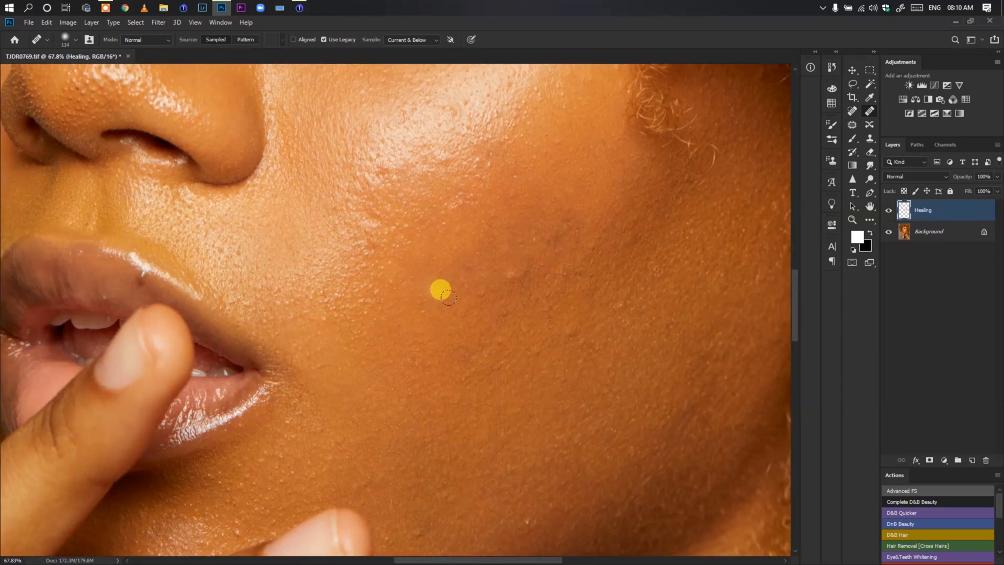
{"action": "left_click", "coordinate": [486, 294]}
{"action": "left_click", "coordinate": [440, 295]}
{"action": "left_click", "coordinate": [455, 338]}
{"action": "left_click_drag", "start_coordinate": [476, 306], "coordinate": [474, 309]}
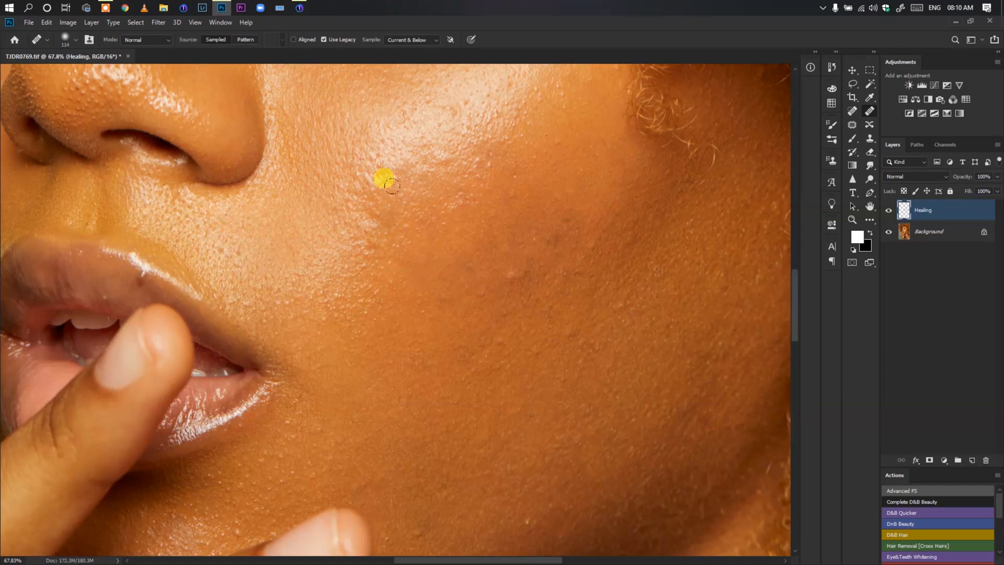
{"action": "left_click_drag", "start_coordinate": [495, 329], "coordinate": [477, 320]}
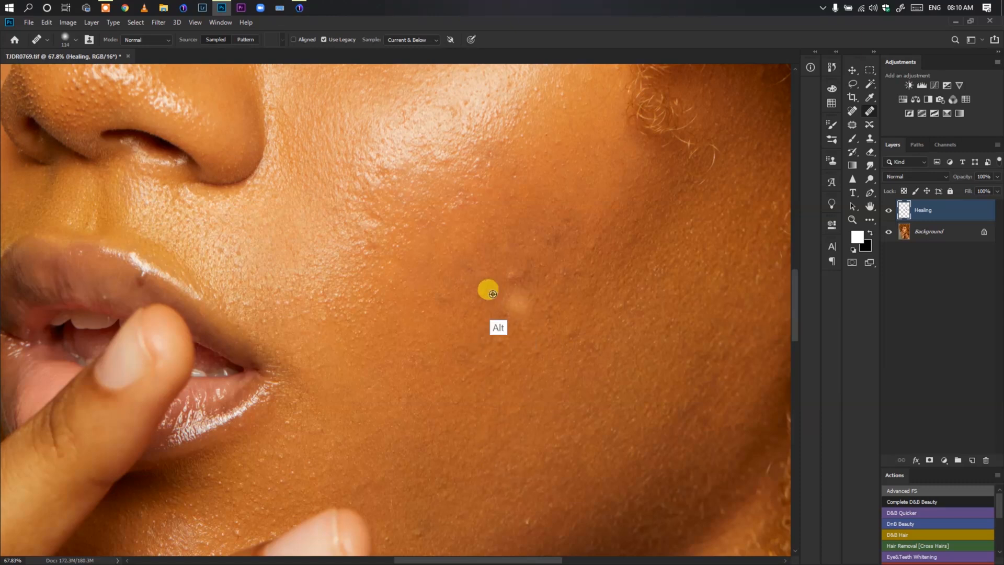
{"action": "left_click", "coordinate": [514, 331]}
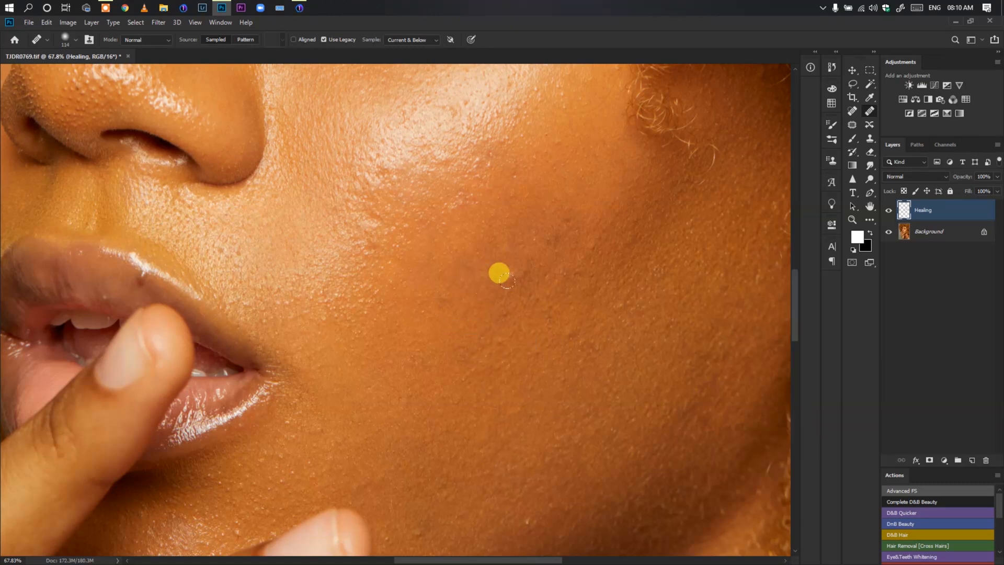
Reduce the brush size to 70 px, and heal the light bumps on the chin and along the jaw beside the fingertip.
{"action": "left_click_drag", "start_coordinate": [464, 343], "coordinate": [554, 251]}
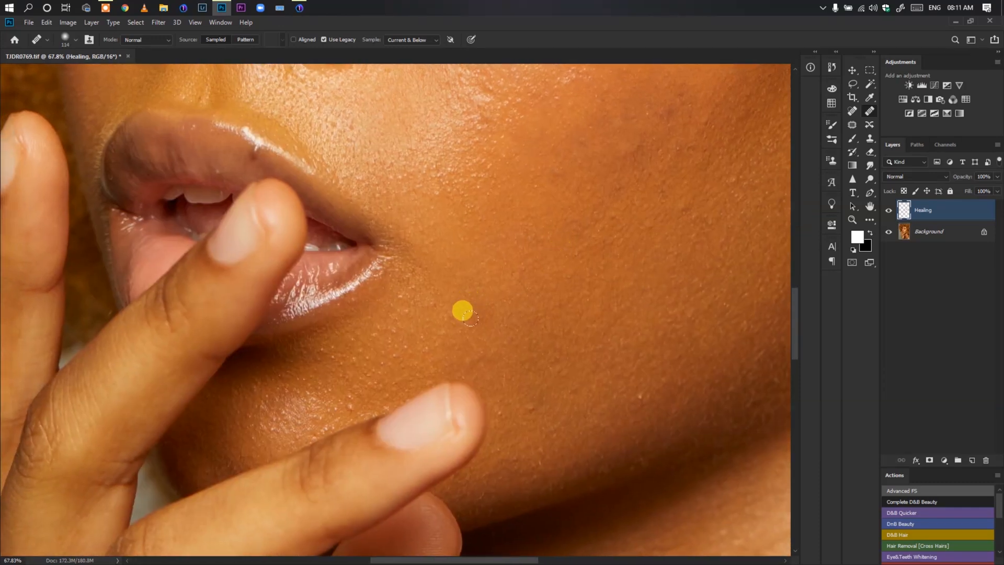
{"action": "key", "text": "bracketleft"}
{"action": "key", "text": "bracketleft"}
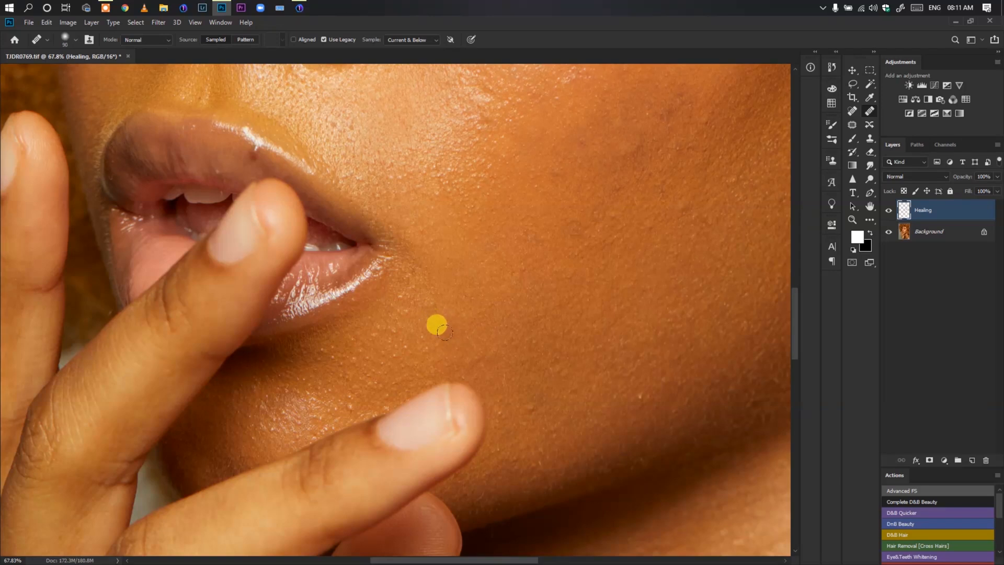
{"action": "key", "text": "bracketleft"}
{"action": "key", "text": "bracketleft"}
{"action": "left_click", "coordinate": [336, 418], "text": "alt"}
{"action": "left_click", "coordinate": [350, 409]}
{"action": "left_click", "coordinate": [531, 403], "text": "alt"}
{"action": "left_click", "coordinate": [505, 437], "text": "alt"}
{"action": "left_click", "coordinate": [501, 413]}
Heal the dark spot and the mark beside the highlight on the upper lip, sampling the neighbouring lip texture.
{"action": "left_click_drag", "start_coordinate": [552, 401], "coordinate": [421, 377]}
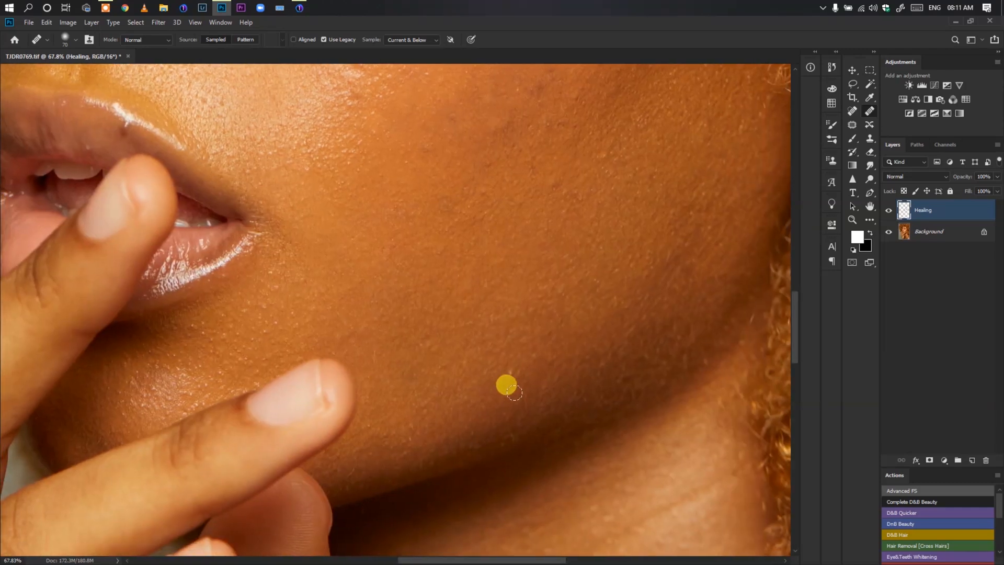
{"action": "left_click_drag", "start_coordinate": [359, 245], "coordinate": [517, 445]}
{"action": "left_click_drag", "start_coordinate": [438, 374], "coordinate": [519, 483]}
{"action": "left_click", "coordinate": [320, 450], "text": "alt"}
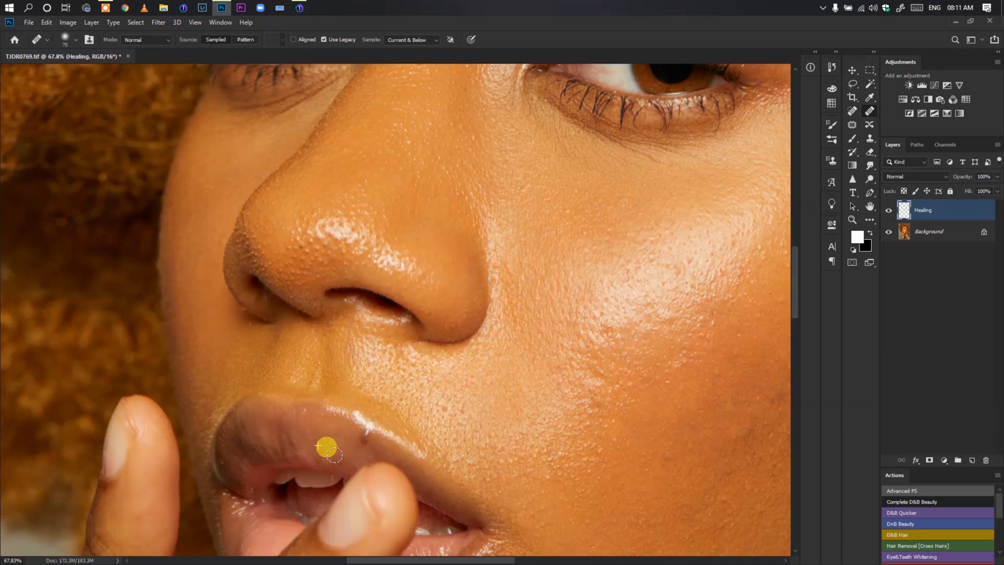
{"action": "left_click", "coordinate": [354, 434], "text": "alt"}
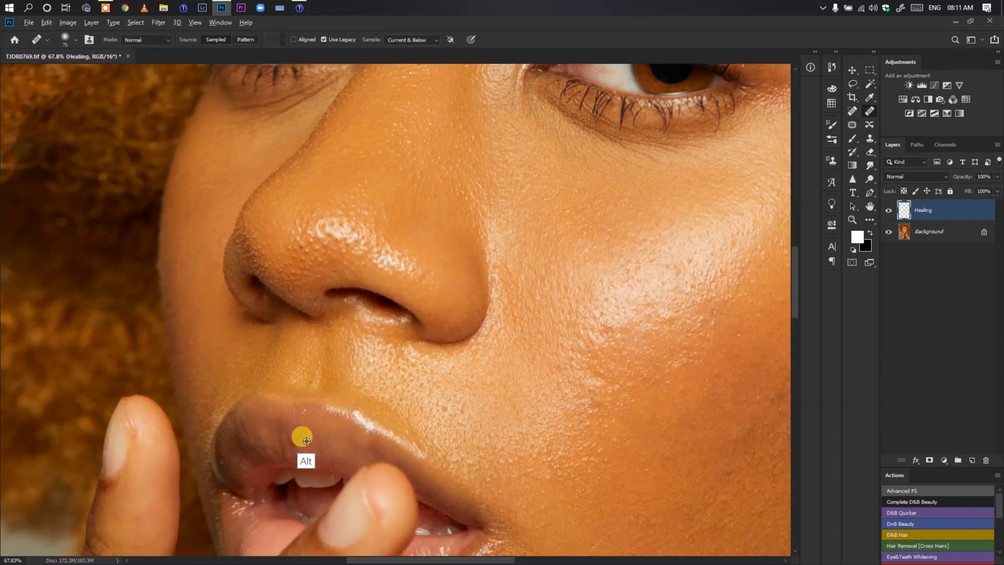
{"action": "left_click", "coordinate": [374, 437], "text": "alt"}
{"action": "left_click", "coordinate": [356, 424]}
Heal the bumps and stray marks directly beneath the inner end of the eyebrow.
{"action": "scroll", "coordinate": [411, 426], "scroll_direction": "down", "scroll_amount": 5}
{"action": "left_click_drag", "start_coordinate": [488, 333], "coordinate": [405, 404]}
{"action": "scroll", "coordinate": [403, 308], "scroll_direction": "up", "scroll_amount": 7}
{"action": "left_click", "coordinate": [400, 296], "text": "alt"}
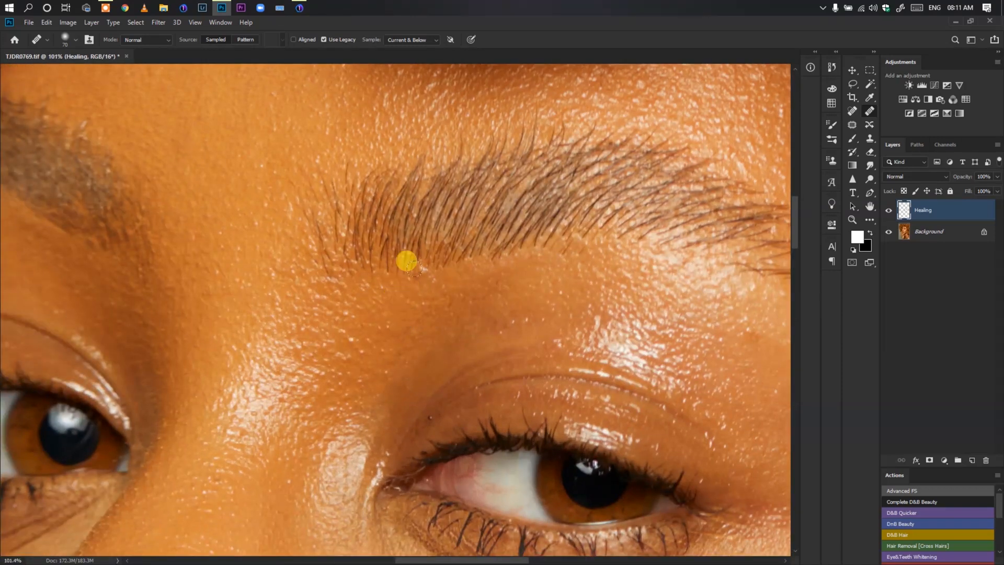
{"action": "left_click_drag", "start_coordinate": [415, 269], "coordinate": [418, 276]}
{"action": "left_click", "coordinate": [438, 319], "text": "alt"}
{"action": "left_click", "coordinate": [437, 298]}
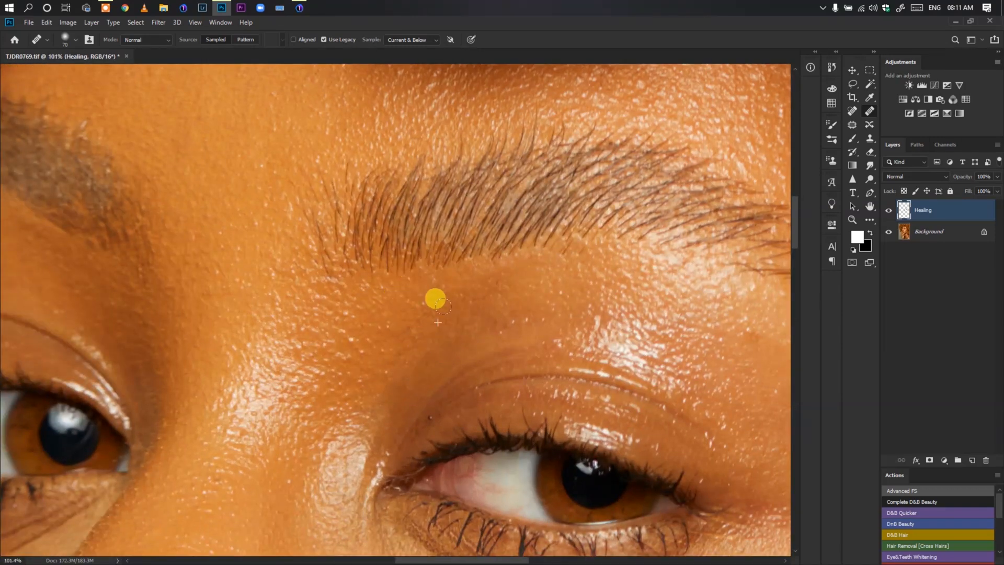
Heal the bumps between the eyebrow and the eyelid crease, and the dark spot at the eyelid's inner corner.
{"action": "left_click", "coordinate": [518, 297], "text": "alt"}
{"action": "left_click", "coordinate": [499, 312]}
{"action": "left_click", "coordinate": [480, 324], "text": "alt"}
{"action": "left_click", "coordinate": [496, 324]}
{"action": "left_click", "coordinate": [550, 311]}
{"action": "left_click", "coordinate": [395, 424], "text": "alt"}
{"action": "left_click", "coordinate": [417, 430]}
{"action": "left_click", "coordinate": [428, 418]}
Enlarge the brush to 129 px, and heal the lines on the upper neck below the jaw.
{"action": "scroll", "coordinate": [495, 406], "scroll_direction": "down", "scroll_amount": 5}
{"action": "scroll", "coordinate": [465, 418], "scroll_direction": "down", "scroll_amount": 8}
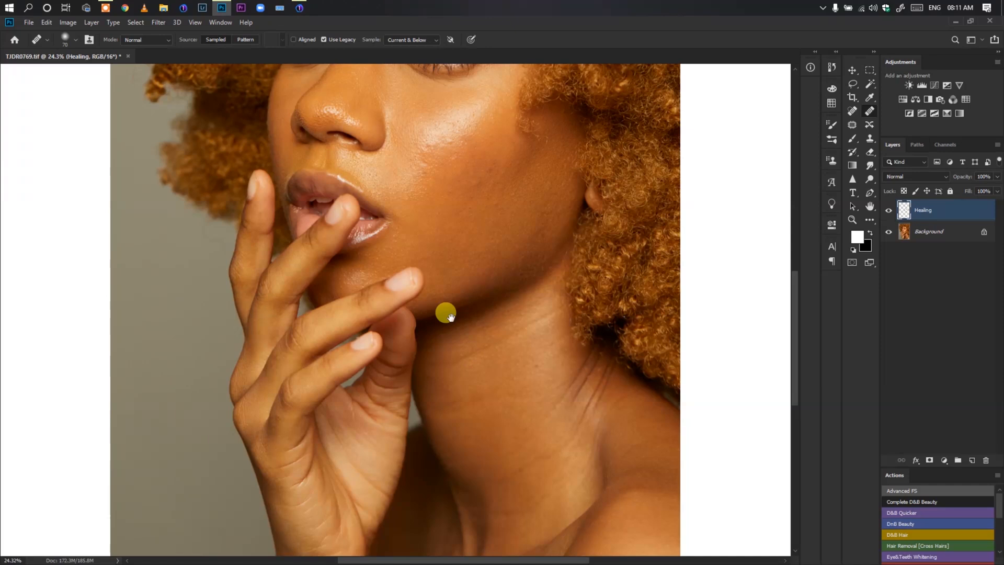
{"action": "scroll", "coordinate": [480, 360], "scroll_direction": "down", "scroll_amount": 2}
{"action": "scroll", "coordinate": [489, 343], "scroll_direction": "up", "scroll_amount": 3}
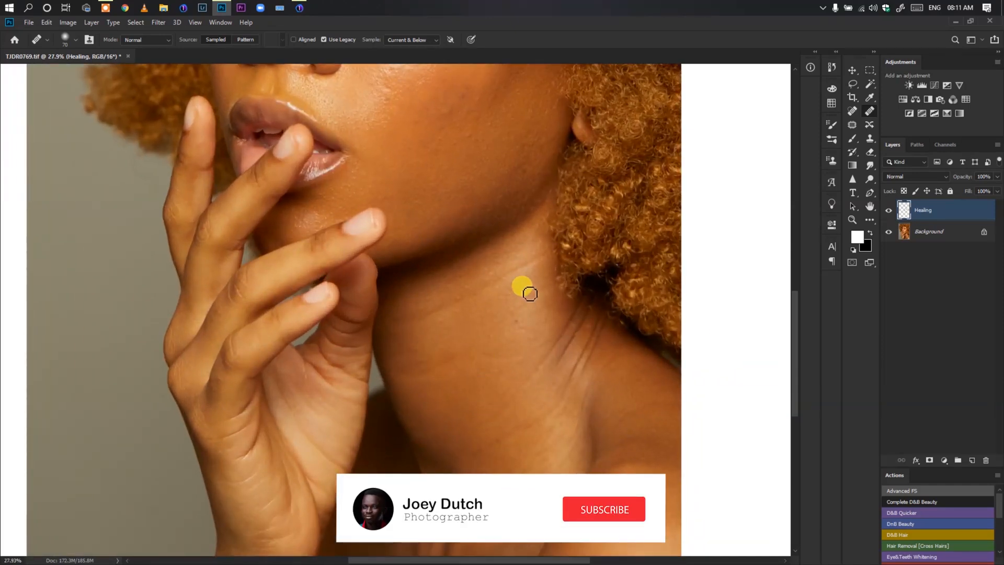
{"action": "mouse_move", "coordinate": [529, 289]}
{"action": "left_mouse_down"}
{"action": "mouse_move", "coordinate": [516, 285]}
{"action": "mouse_move", "coordinate": [544, 278]}
{"action": "mouse_move", "coordinate": [531, 282]}
{"action": "left_mouse_up"}
{"action": "left_click", "coordinate": [531, 274], "text": "alt"}
{"action": "left_click_drag", "start_coordinate": [528, 263], "coordinate": [384, 321]}
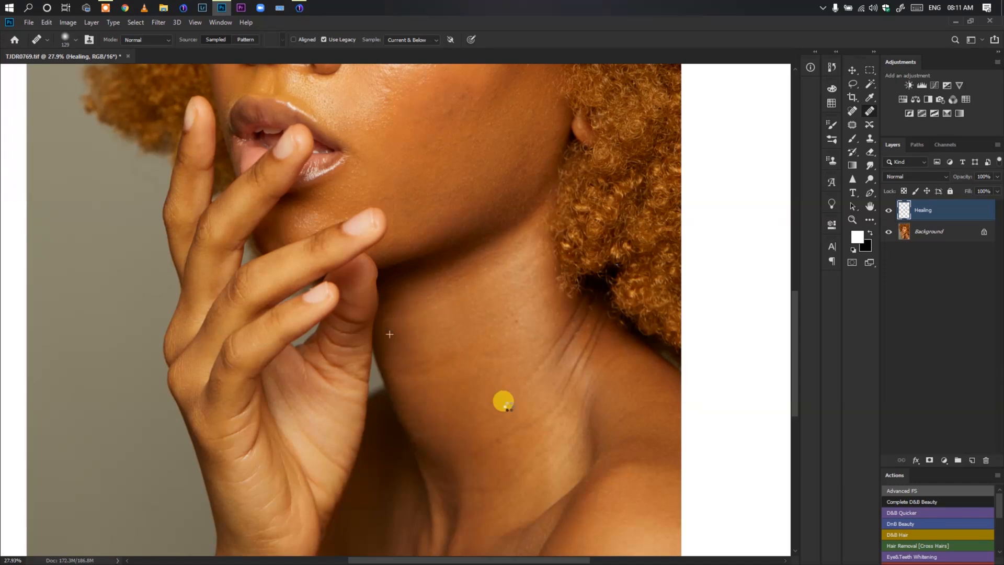
Heal the horizontal lines across the upper middle of the neck and the small dark spot at its centre.
{"action": "mouse_move", "coordinate": [438, 341]}
{"action": "left_mouse_down"}
{"action": "mouse_move", "coordinate": [477, 324]}
{"action": "mouse_move", "coordinate": [451, 348]}
{"action": "mouse_move", "coordinate": [438, 427]}
{"action": "mouse_move", "coordinate": [400, 371]}
{"action": "mouse_move", "coordinate": [455, 351]}
{"action": "left_mouse_up"}
{"action": "left_click_drag", "start_coordinate": [519, 319], "coordinate": [514, 329]}
{"action": "left_click", "coordinate": [430, 350], "text": "alt"}
{"action": "left_click_drag", "start_coordinate": [421, 360], "coordinate": [406, 364]}
Heal the creases across the middle and lower neck, sampling clean skin next to each line.
{"action": "left_click", "coordinate": [521, 445], "text": "alt"}
{"action": "left_click_drag", "start_coordinate": [499, 428], "coordinate": [461, 454]}
{"action": "left_click", "coordinate": [495, 400], "text": "alt"}
{"action": "left_click_drag", "start_coordinate": [500, 413], "coordinate": [466, 421]}
{"action": "left_click", "coordinate": [451, 386], "text": "alt"}
{"action": "left_click_drag", "start_coordinate": [448, 361], "coordinate": [435, 362]}
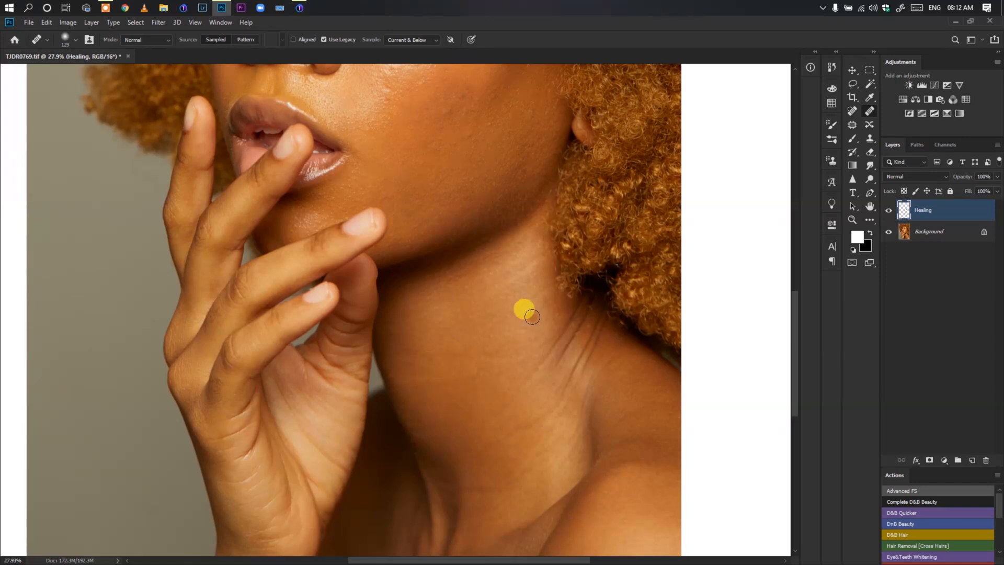
Heal the dark spots on the mid-cheek below the highlight, sampling clean skin around each one.
{"action": "scroll", "coordinate": [540, 331], "scroll_direction": "down", "scroll_amount": 4}
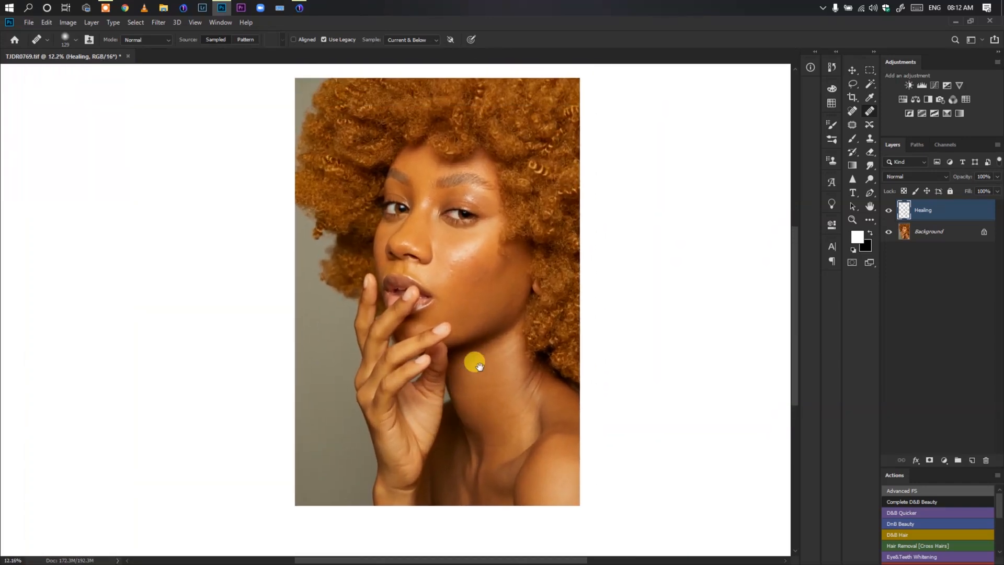
{"action": "scroll", "coordinate": [469, 296], "scroll_direction": "up", "scroll_amount": 5}
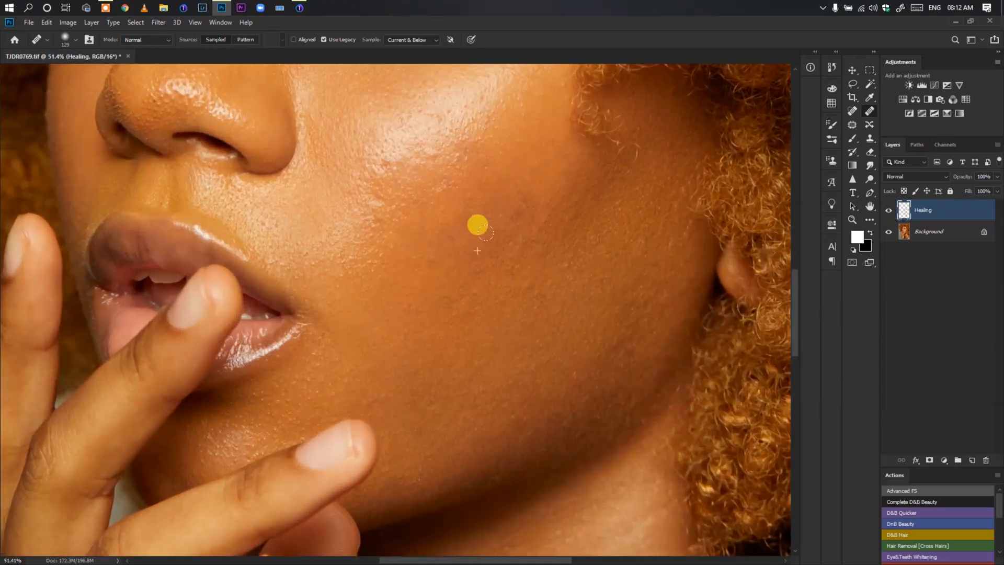
{"action": "left_click", "coordinate": [515, 238], "text": "alt"}
{"action": "left_click", "coordinate": [512, 211]}
{"action": "left_click", "coordinate": [552, 232], "text": "alt"}
{"action": "left_click", "coordinate": [535, 209]}
{"action": "left_click", "coordinate": [573, 235], "text": "alt"}
{"action": "left_click", "coordinate": [558, 205]}
{"action": "left_click", "coordinate": [585, 184], "text": "alt"}
{"action": "left_click", "coordinate": [565, 188]}
{"action": "left_click", "coordinate": [527, 180], "text": "alt"}
{"action": "left_click", "coordinate": [513, 190]}
{"action": "left_click", "coordinate": [470, 162], "text": "alt"}
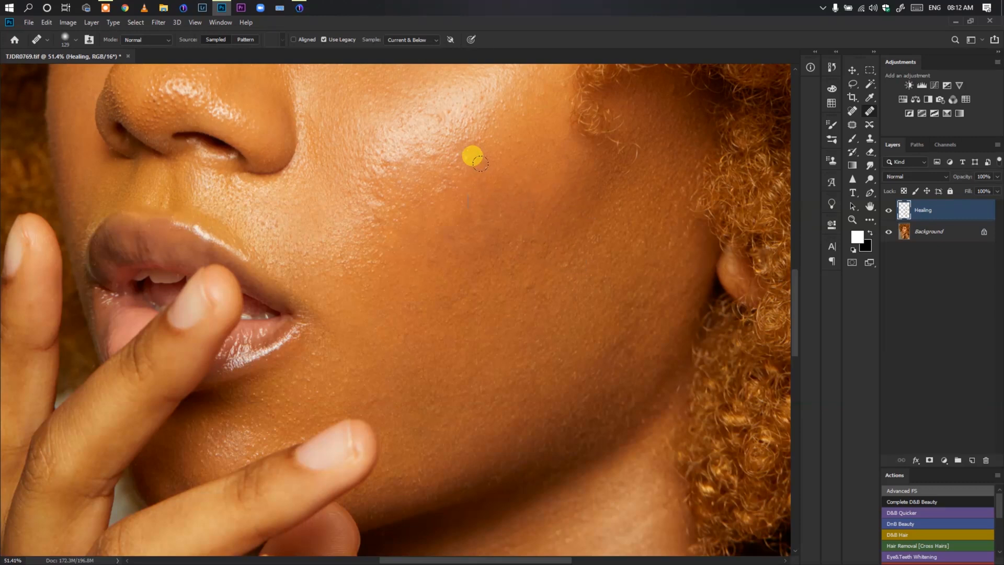
Heal the bumps on the inner cheek along the lower edge of the highlight beside the nose.
{"action": "left_click", "coordinate": [436, 246], "text": "alt"}
{"action": "left_click", "coordinate": [437, 226]}
{"action": "left_click", "coordinate": [364, 216], "text": "alt"}
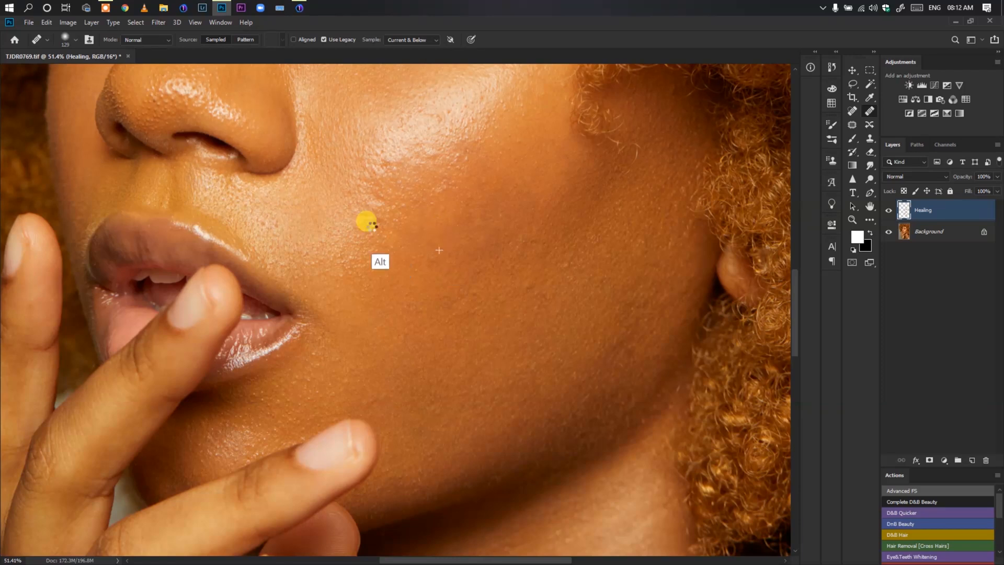
{"action": "left_click", "coordinate": [367, 194]}
{"action": "left_click", "coordinate": [377, 171], "text": "alt"}
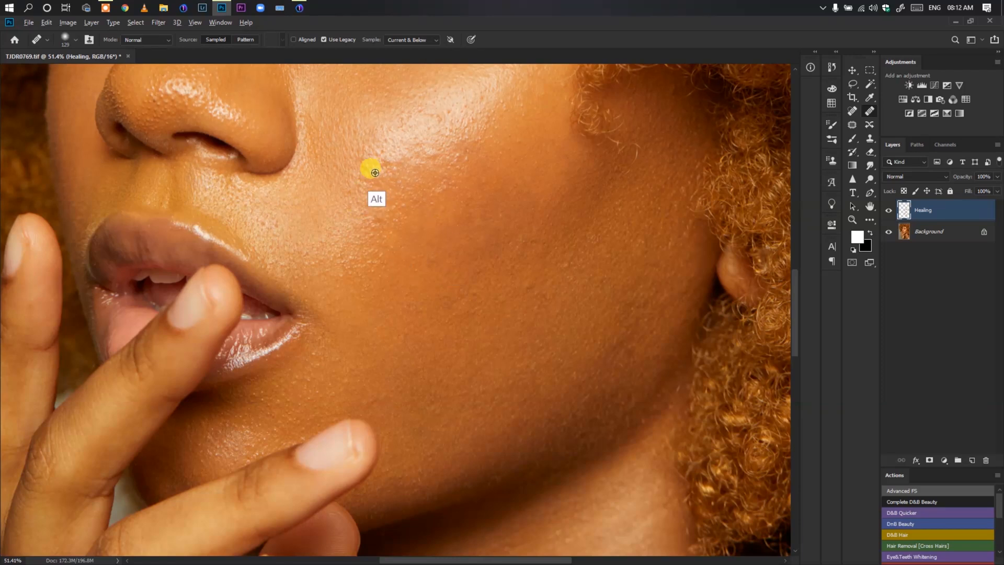
{"action": "left_click", "coordinate": [379, 159]}
{"action": "left_click", "coordinate": [245, 212], "text": "alt"}
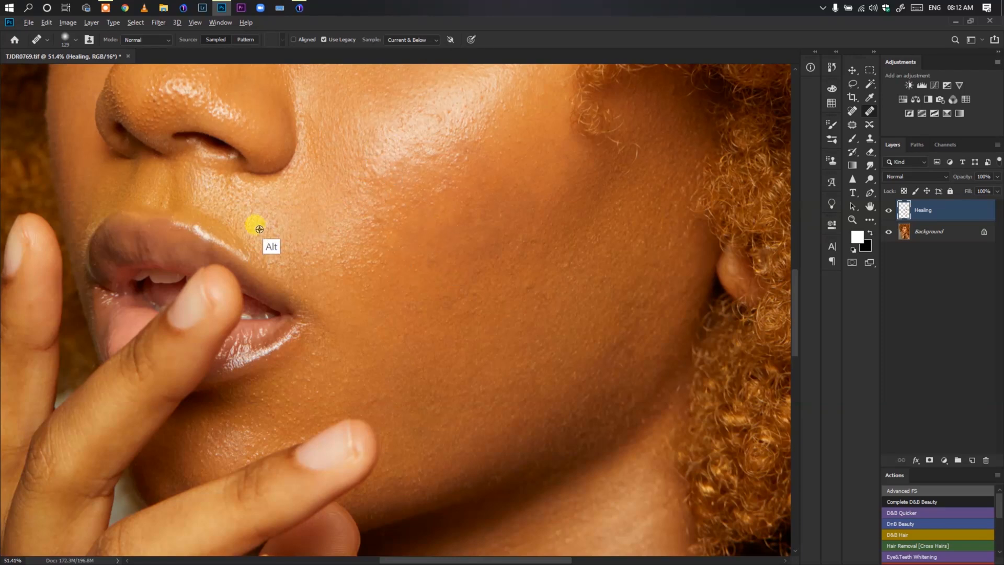
Heal the uneven spots on the cheek slightly above the level of the mouth corner.
{"action": "left_click", "coordinate": [537, 301], "text": "alt"}
{"action": "left_click", "coordinate": [467, 309], "text": "alt"}
{"action": "left_click", "coordinate": [466, 285]}
{"action": "left_click", "coordinate": [523, 307], "text": "alt"}
{"action": "left_click", "coordinate": [515, 280]}
Heal the remaining spots on the outer cheek between the dark patch and the ear.
{"action": "left_click", "coordinate": [536, 249], "text": "alt"}
{"action": "left_click", "coordinate": [521, 232]}
{"action": "left_click", "coordinate": [561, 210], "text": "alt"}
{"action": "left_click", "coordinate": [532, 204]}
{"action": "left_click", "coordinate": [606, 218], "text": "alt"}
{"action": "left_click", "coordinate": [591, 231]}
{"action": "left_click", "coordinate": [566, 296], "text": "alt"}
{"action": "left_click", "coordinate": [562, 278]}
{"action": "left_click", "coordinate": [554, 253]}
Heal the discoloured spots on the cheek between the dark patch and the highlight beside the nose.
{"action": "left_click", "coordinate": [485, 294], "text": "alt"}
{"action": "left_click", "coordinate": [462, 281], "text": "alt"}
{"action": "left_click", "coordinate": [462, 259]}
{"action": "left_click", "coordinate": [418, 270], "text": "alt"}
{"action": "left_click", "coordinate": [417, 247]}
{"action": "left_click", "coordinate": [348, 230], "text": "alt"}
{"action": "left_click", "coordinate": [365, 208]}
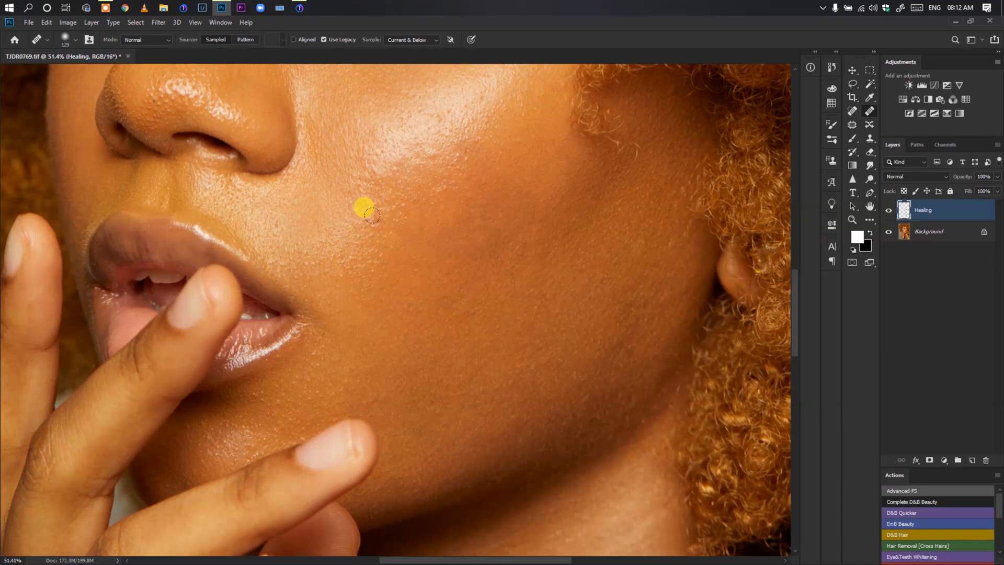
Heal the spots on the upper cheek at the outer edge of the highlight.
{"action": "left_click_drag", "start_coordinate": [437, 220], "coordinate": [382, 351]}
{"action": "left_click", "coordinate": [366, 304], "text": "alt"}
{"action": "left_click", "coordinate": [426, 288], "text": "alt"}
{"action": "left_click", "coordinate": [405, 286]}
{"action": "left_click", "coordinate": [381, 309], "text": "alt"}
{"action": "left_click", "coordinate": [390, 290]}
Heal the spots on the outer cheek in front of the ear.
{"action": "left_click_drag", "start_coordinate": [419, 264], "coordinate": [386, 348]}
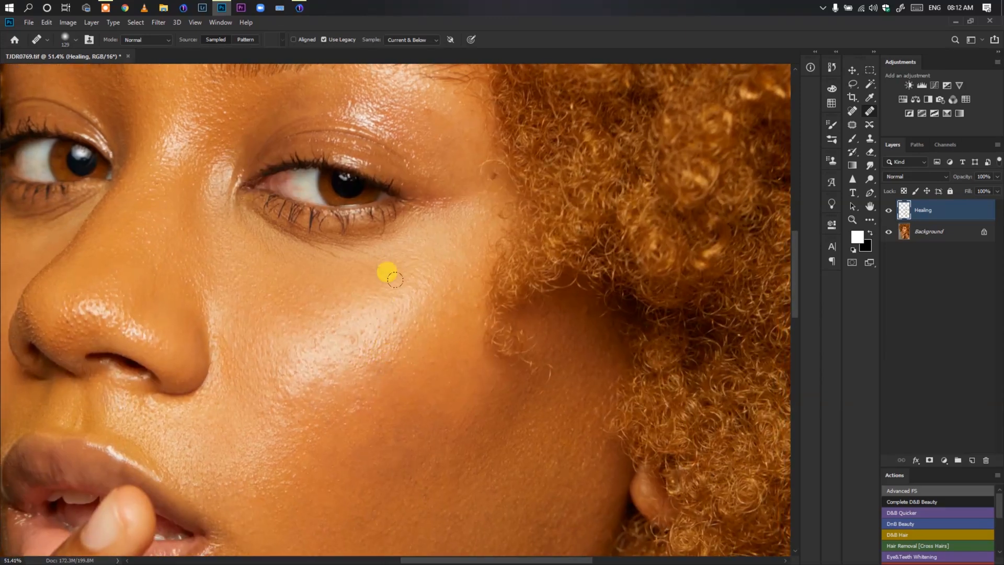
{"action": "left_click_drag", "start_coordinate": [480, 307], "coordinate": [382, 319]}
{"action": "left_click_drag", "start_coordinate": [444, 334], "coordinate": [574, 296]}
{"action": "left_click", "coordinate": [449, 297]}
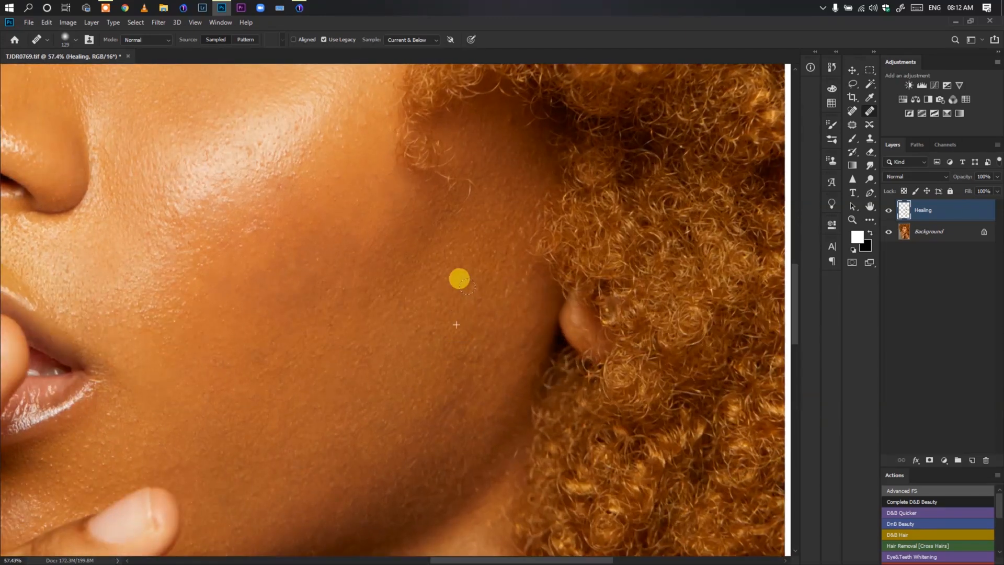
{"action": "left_click", "coordinate": [494, 287]}
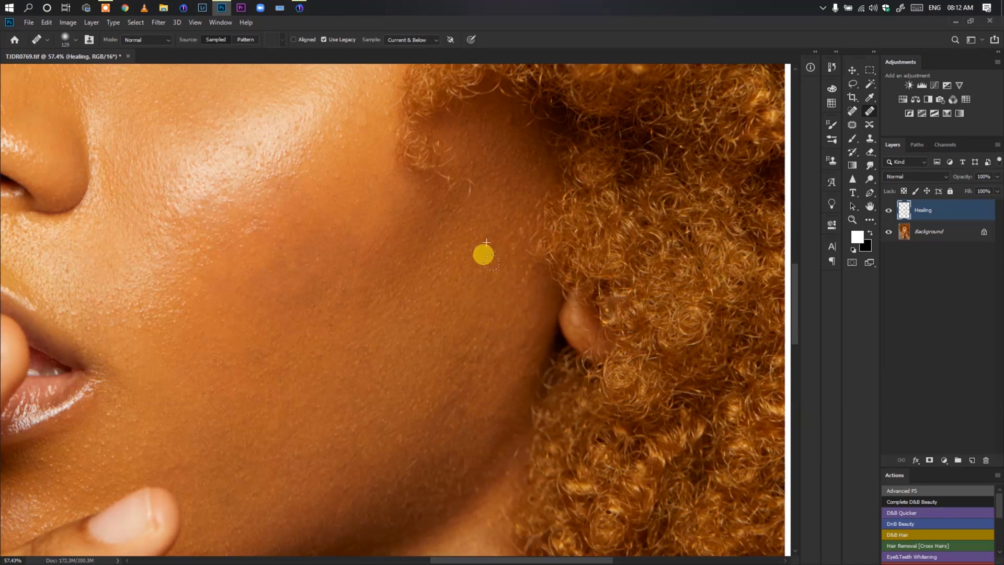
{"action": "mouse_move", "coordinate": [482, 373]}
{"action": "left_mouse_down"}
{"action": "mouse_move", "coordinate": [387, 375]}
{"action": "mouse_move", "coordinate": [453, 360]}
{"action": "mouse_move", "coordinate": [426, 352]}
{"action": "mouse_move", "coordinate": [448, 316]}
{"action": "mouse_move", "coordinate": [430, 324]}
{"action": "mouse_move", "coordinate": [477, 328]}
{"action": "mouse_move", "coordinate": [485, 283]}
{"action": "mouse_move", "coordinate": [450, 361]}
{"action": "mouse_move", "coordinate": [469, 273]}
{"action": "mouse_move", "coordinate": [455, 283]}
{"action": "mouse_move", "coordinate": [482, 385]}
{"action": "mouse_move", "coordinate": [502, 307]}
{"action": "mouse_move", "coordinate": [432, 329]}
{"action": "mouse_move", "coordinate": [452, 334]}
{"action": "mouse_move", "coordinate": [418, 272]}
{"action": "mouse_move", "coordinate": [410, 293]}
{"action": "mouse_move", "coordinate": [455, 307]}
{"action": "mouse_move", "coordinate": [465, 329]}
{"action": "left_mouse_up"}
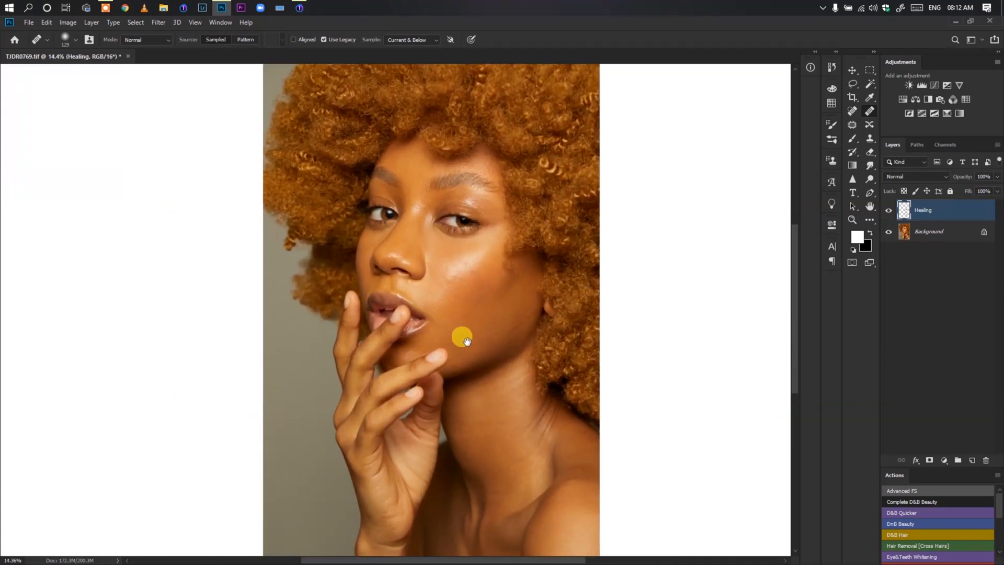
Compare the portrait before and after retouching by hiding and reshowing the Healing layer.
{"action": "mouse_move", "coordinate": [482, 326]}
{"action": "left_mouse_down"}
{"action": "mouse_move", "coordinate": [465, 331]}
{"action": "mouse_move", "coordinate": [517, 326]}
{"action": "mouse_move", "coordinate": [496, 333]}
{"action": "left_mouse_up"}
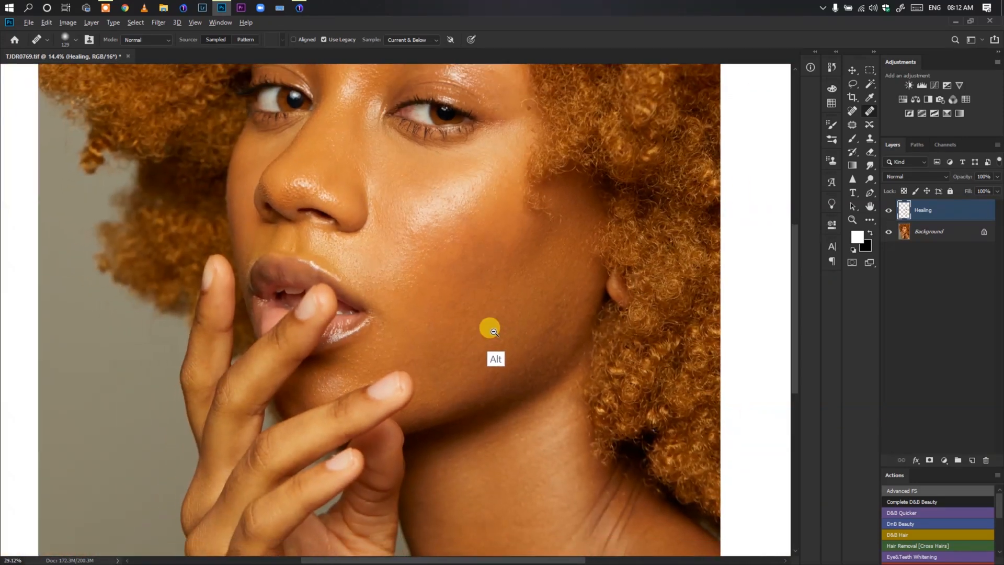
{"action": "left_click_drag", "start_coordinate": [467, 286], "coordinate": [455, 320]}
{"action": "left_click", "coordinate": [889, 211]}
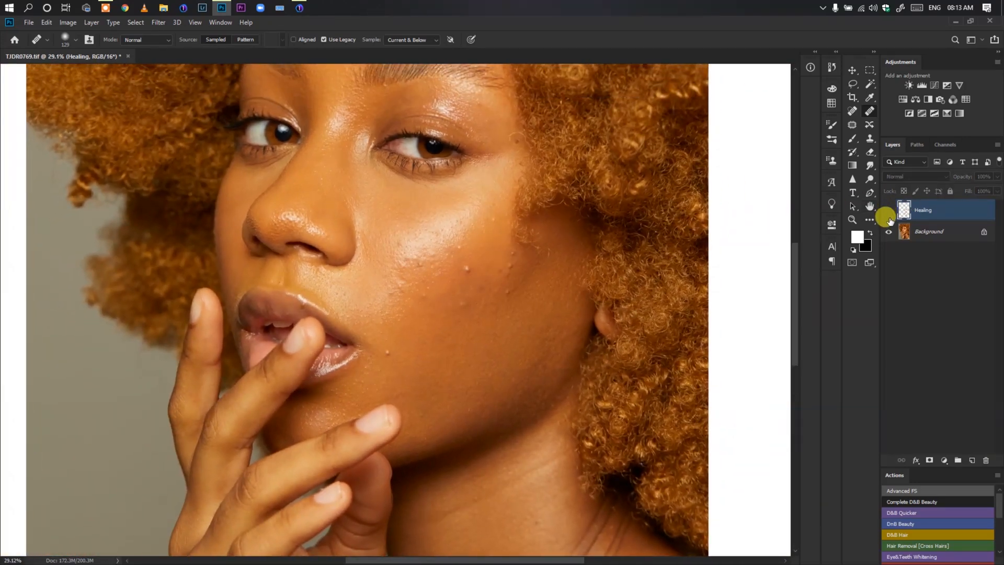
{"action": "left_click", "coordinate": [889, 211]}
{"action": "left_click", "coordinate": [435, 349], "text": "alt"}
{"action": "left_click", "coordinate": [434, 348], "text": "alt"}
{"action": "left_click_drag", "start_coordinate": [462, 339], "coordinate": [440, 345]}
{"action": "mouse_move", "coordinate": [459, 346]}
{"action": "left_mouse_down"}
{"action": "mouse_move", "coordinate": [448, 320]}
{"action": "mouse_move", "coordinate": [435, 340]}
{"action": "left_mouse_up"}
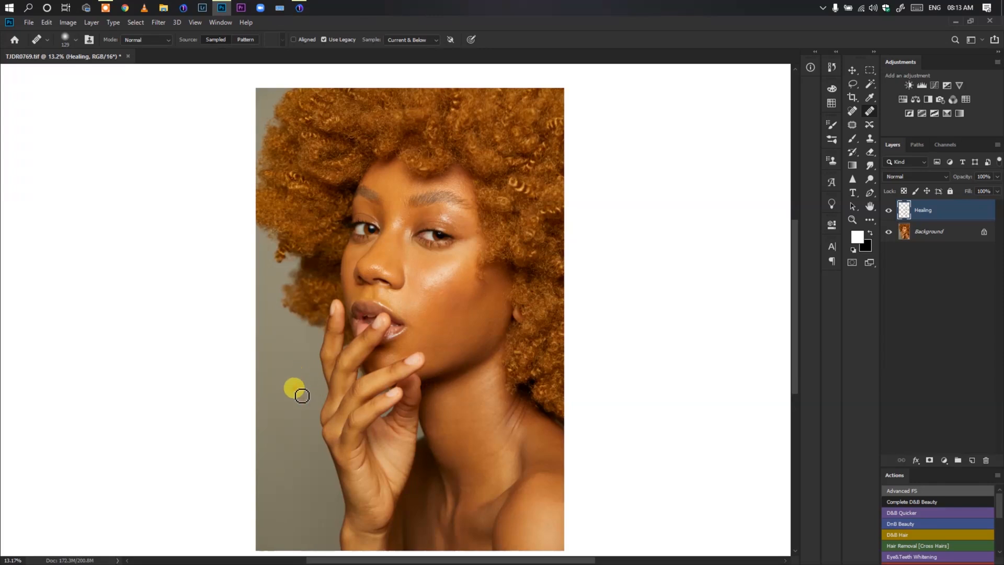
Save the retouched TJDR0769.tif and switch to Capture One.
{"action": "key", "text": "ctrl+s"}
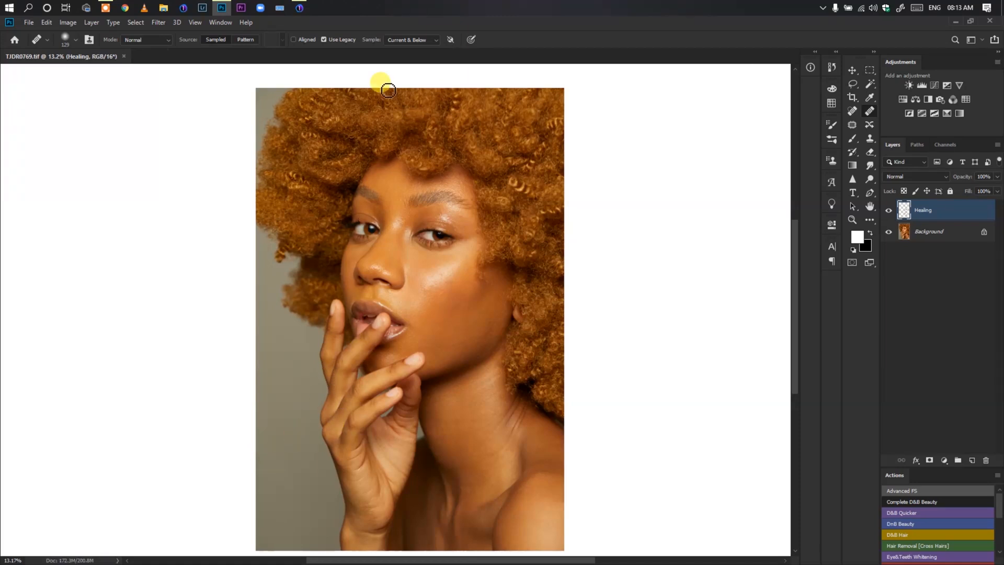
{"action": "left_click", "coordinate": [300, 8]}
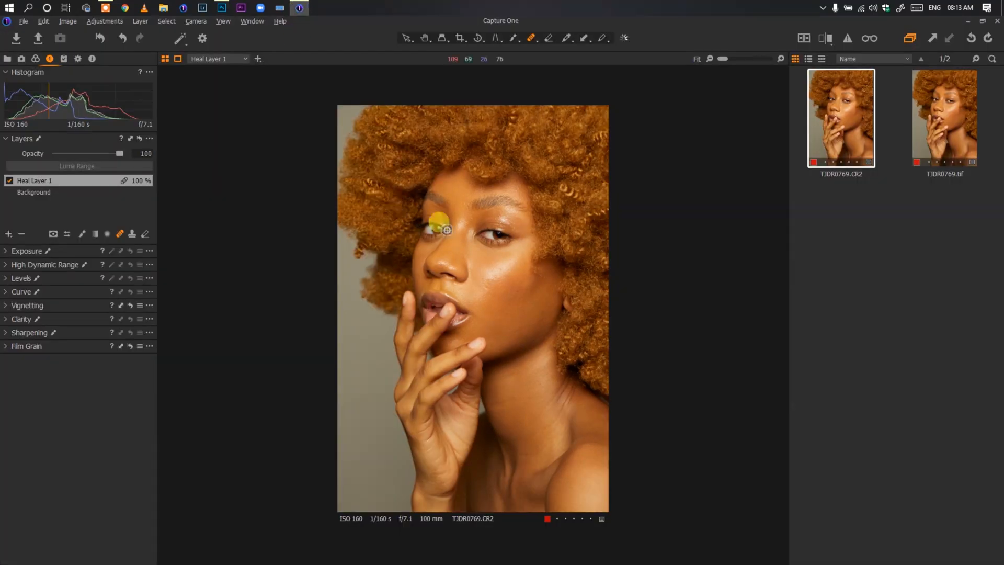
Compare TJDR0769.CR2 and TJDR0769.tif side by side at a larger size, with the browser and tools hidden.
{"action": "left_click", "coordinate": [948, 127], "text": "ctrl"}
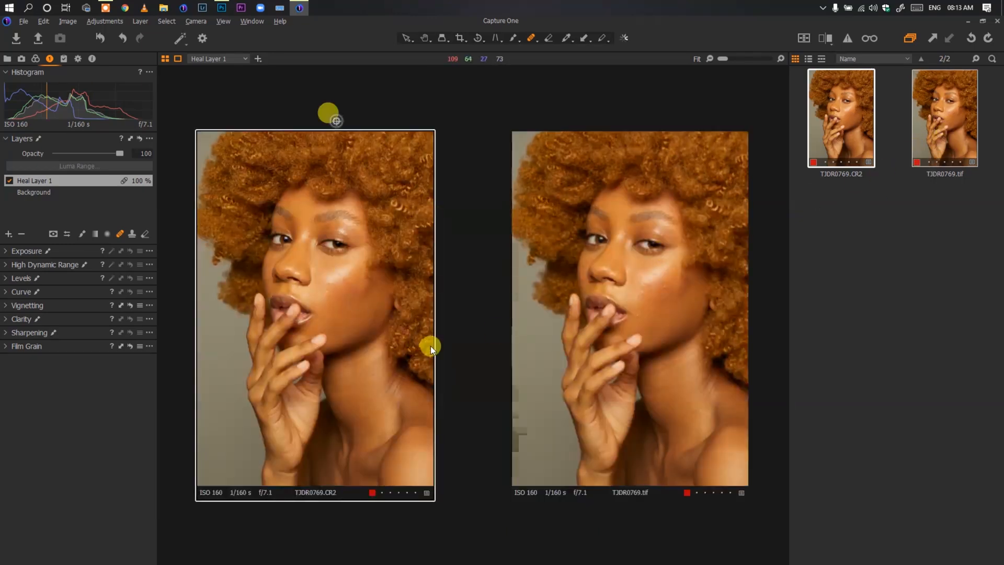
{"action": "left_click", "coordinate": [178, 59]}
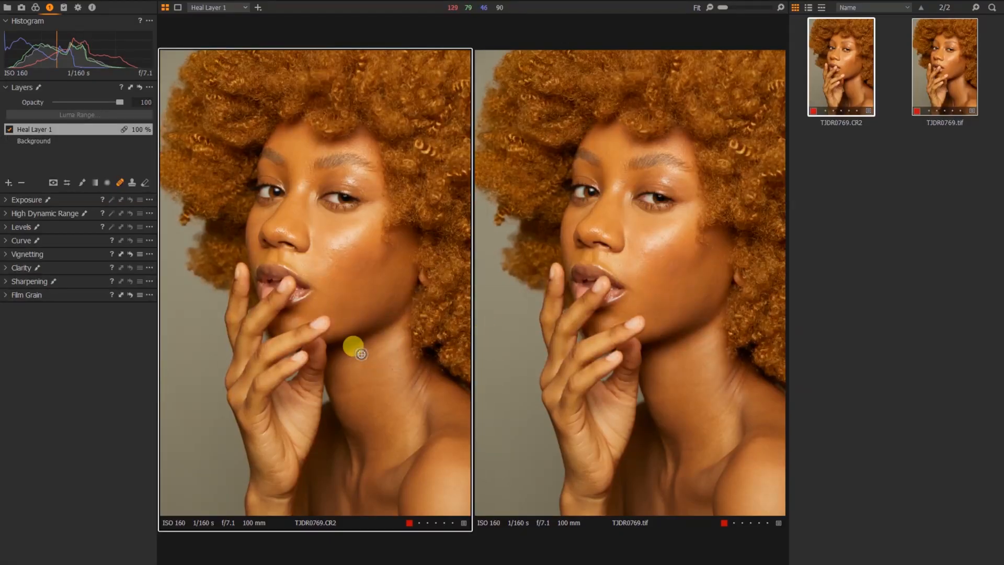
{"action": "key", "text": "ctrl+b"}
{"action": "key", "text": "ctrl+t"}
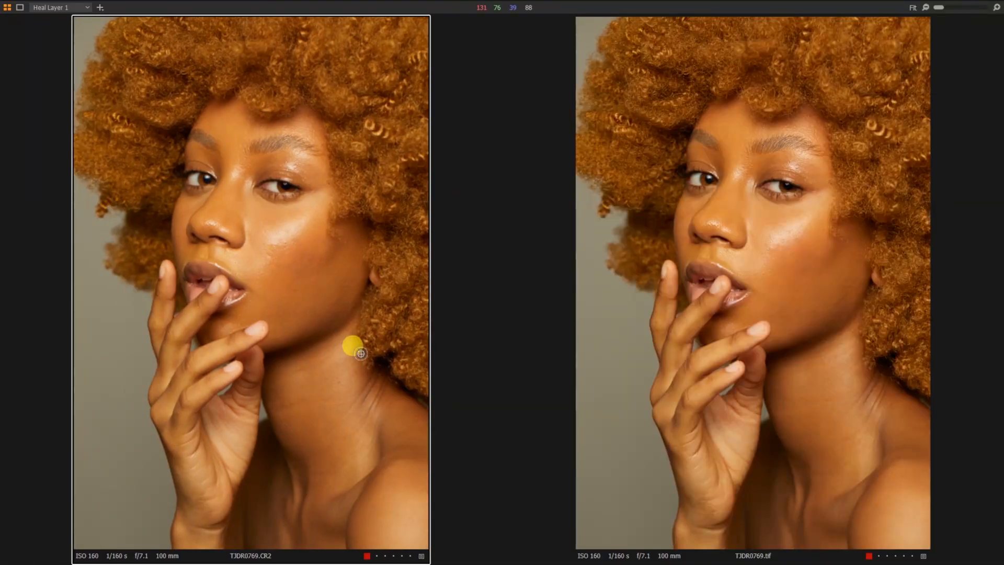